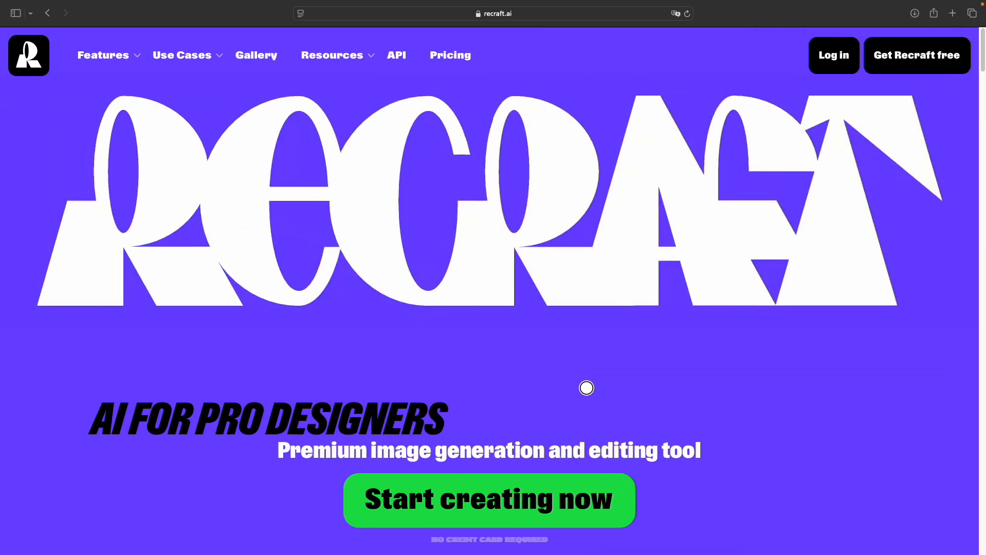
pyautogui.scroll(-10, 586, 388)
pyautogui.scroll(-10, 586, 388)
pyautogui.scroll(-10, 586, 388)
pyautogui.scroll(-10, 586, 388)
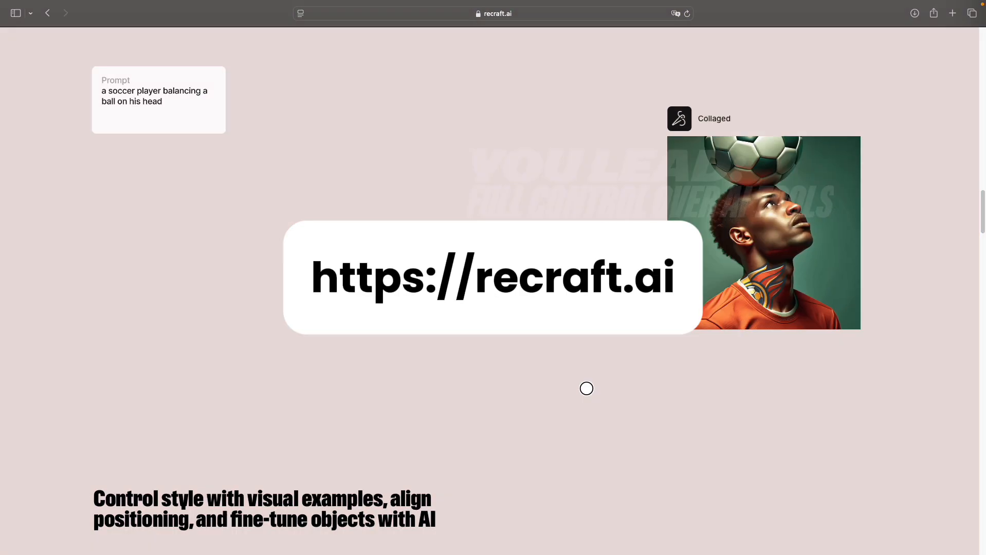
pyautogui.scroll(-5, 586, 388)
pyautogui.scroll(-8, 586, 388)
pyautogui.scroll(-5, 586, 388)
pyautogui.scroll(-8, 586, 388)
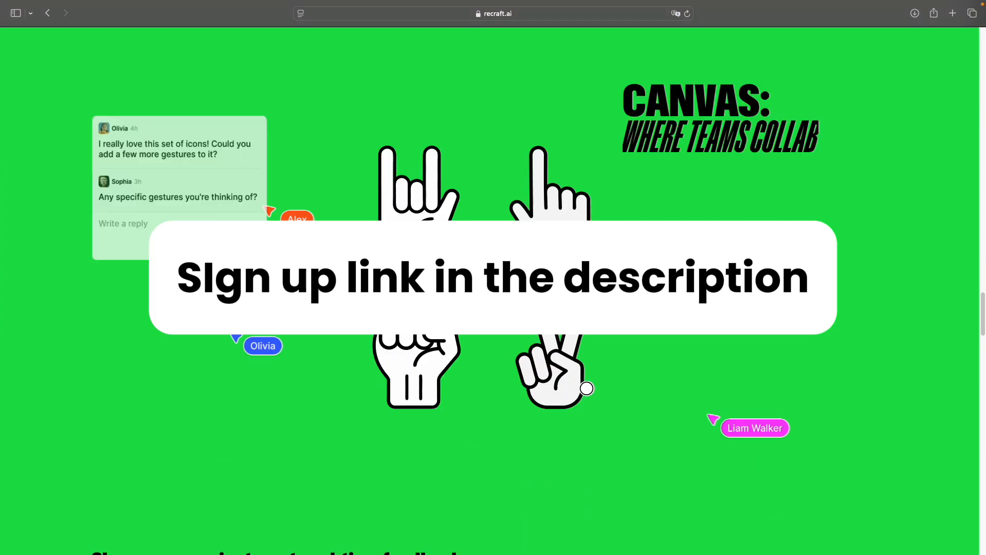
pyautogui.scroll(-10, 586, 388)
pyautogui.scroll(-5, 586, 388)
pyautogui.scroll(-10, 587, 388)
pyautogui.scroll(-6, 586, 388)
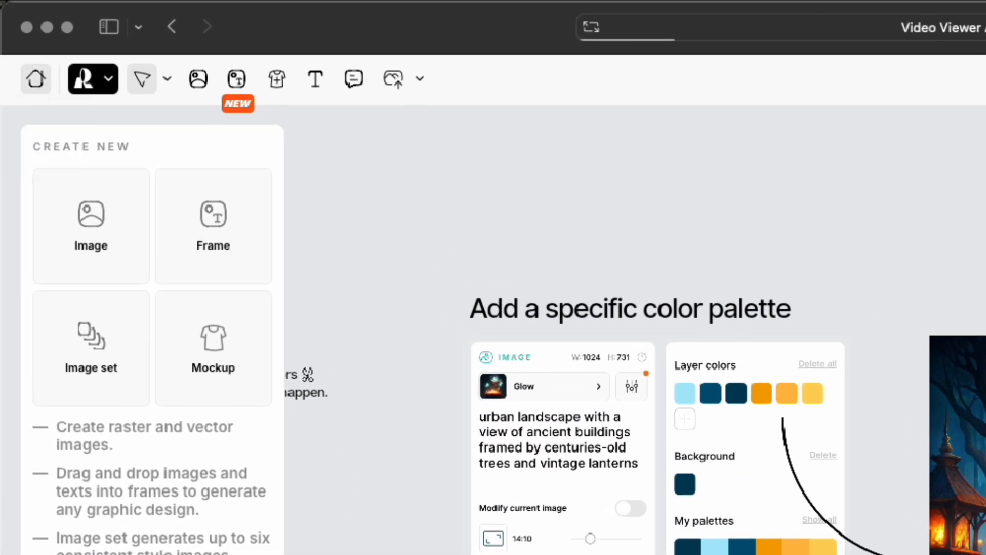
# Return from the tutorial canvas to the Projects list via the Home icon.
pyautogui.click(35, 79)
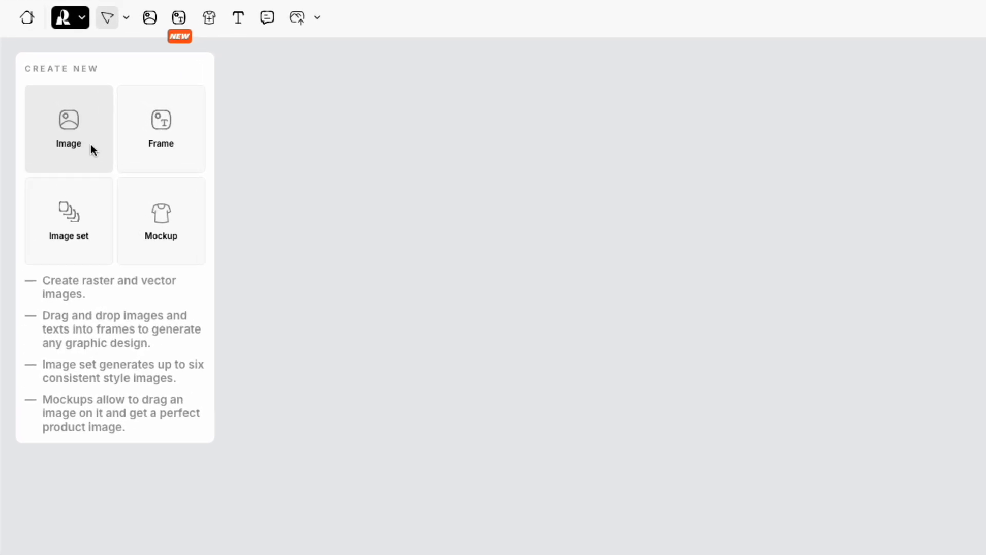
# Add a 16:9 image frame and paste the emerald-blouse-on-coral fashion portrait prompt.
pyautogui.click(93, 127)
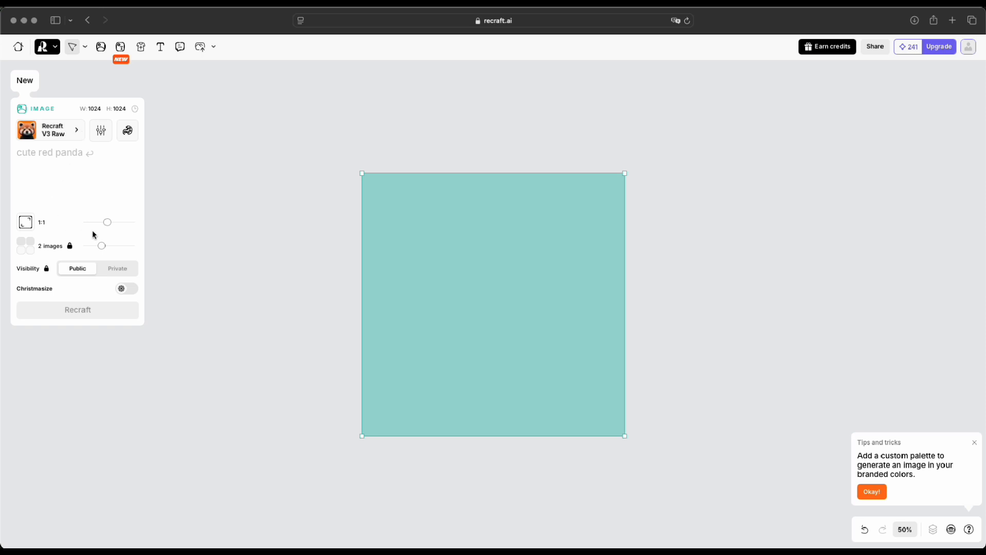
pyautogui.moveTo(107, 222); pyautogui.dragTo(91, 224)
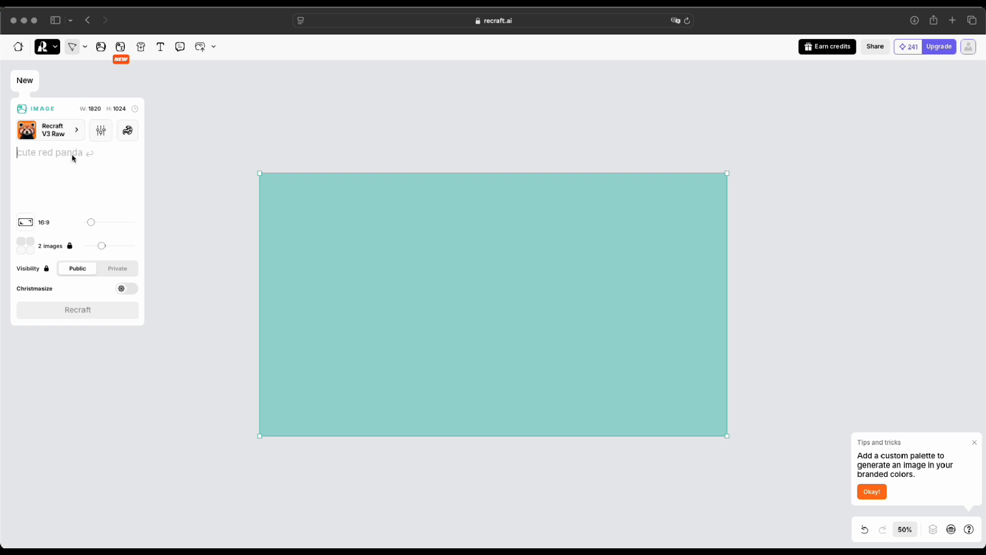
pyautogui.write('Medium close-up of a young woman in a sleek emerald green blouse, set against a bold coral backdrop. Ultra HDR, dramatic lighting, enhanced clarity, brilliant highlights, hyperrealistic detailing, modern fashion, complementary colors, cinematic.')
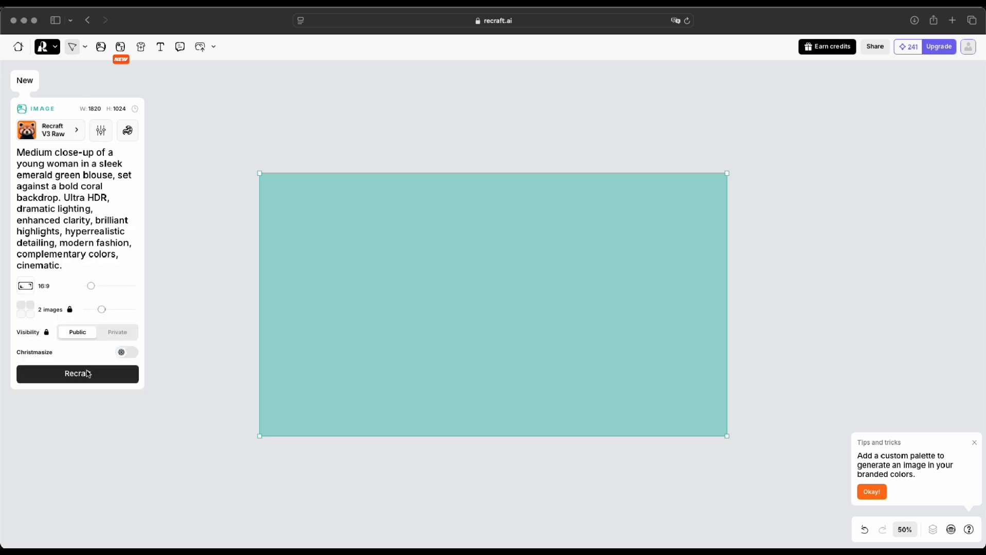
# Generate the coral-backdrop portraits and download the first variant as PNG.
pyautogui.click(77, 373)
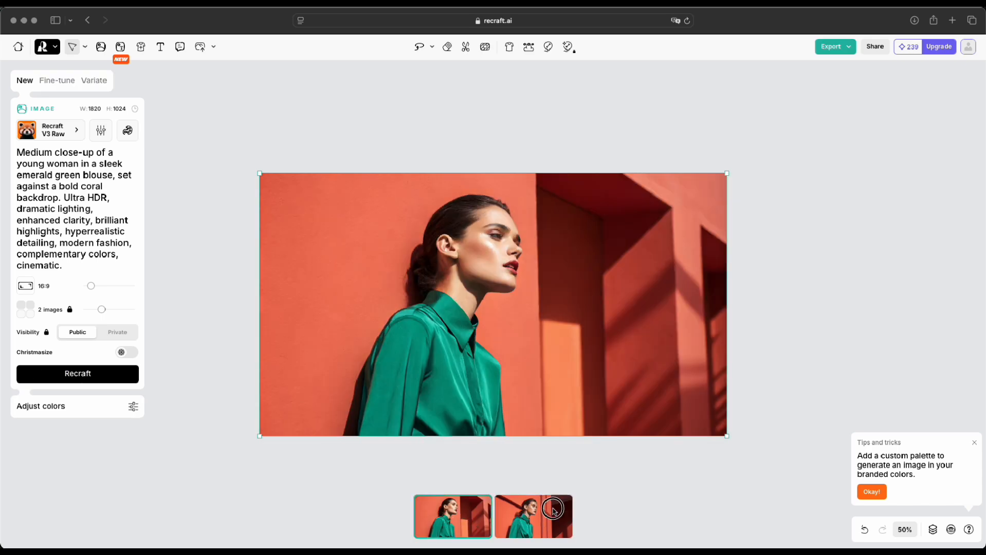
pyautogui.click(554, 511)
pyautogui.click(464, 525)
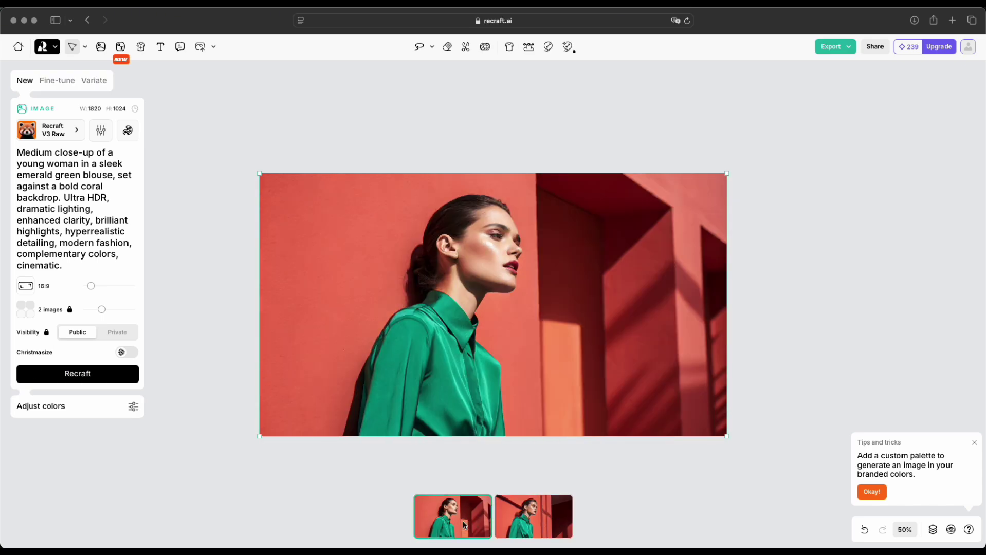
pyautogui.click(830, 46)
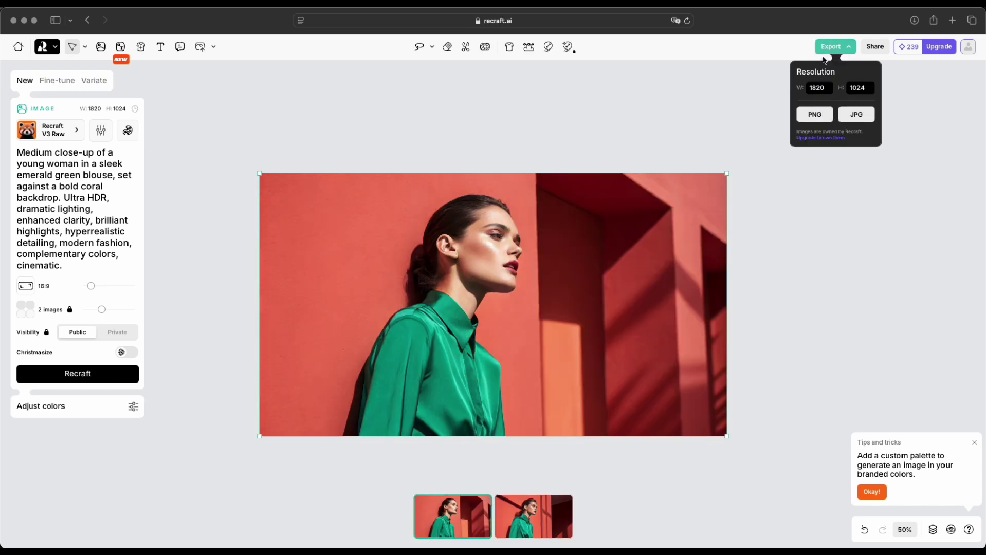
pyautogui.click(823, 118)
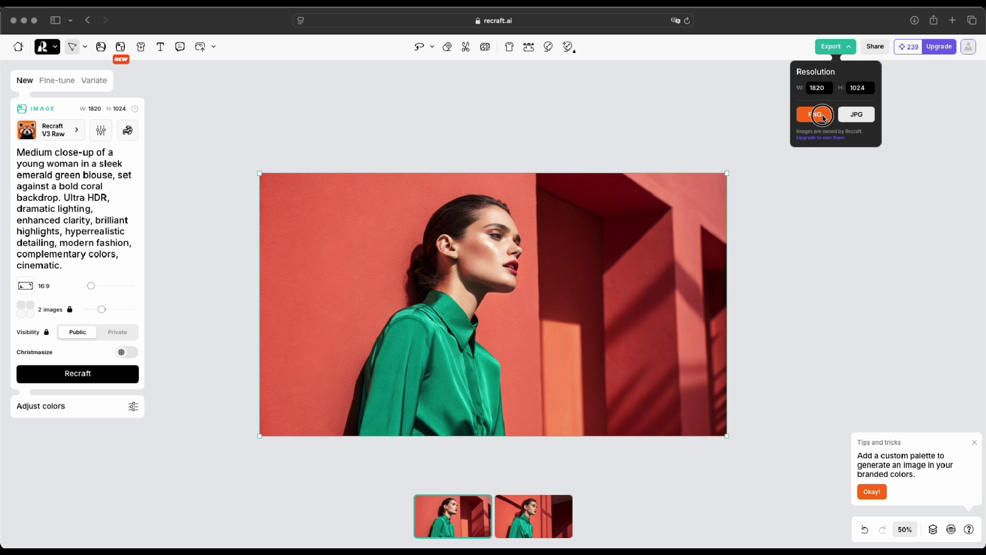
# Download the second portrait variant as PNG.
pyautogui.click(542, 509)
pyautogui.click(830, 47)
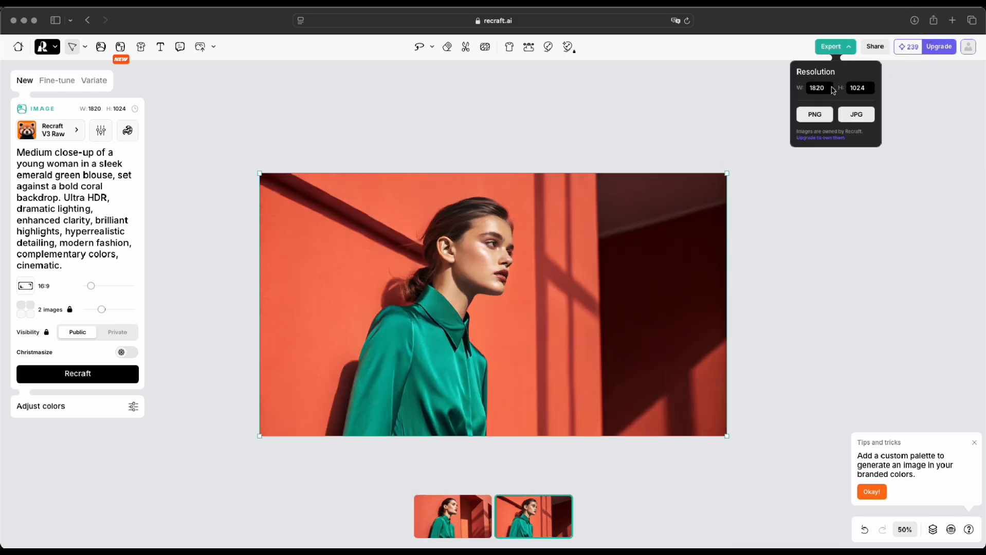
pyautogui.click(814, 114)
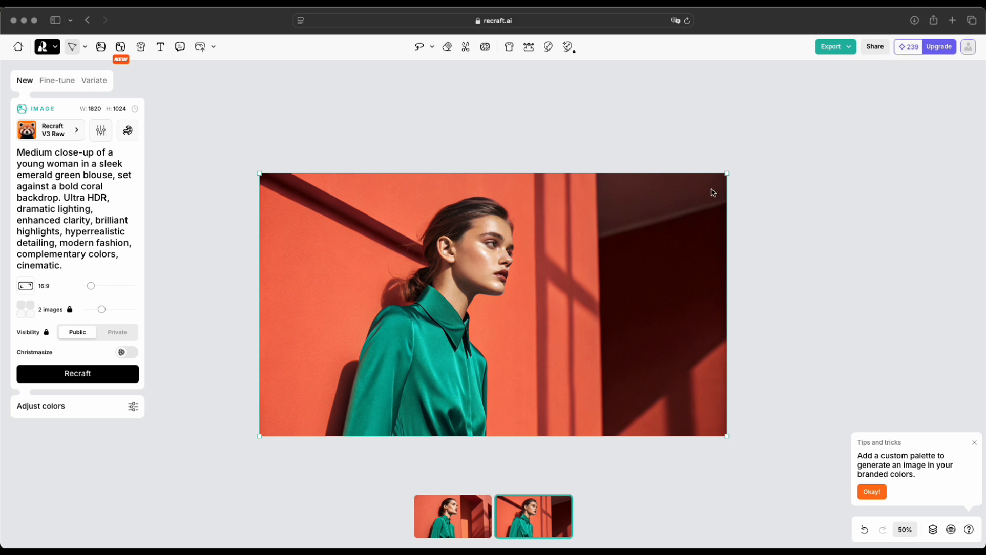
# Add a second image frame and move it to the right of the coral portrait.
pyautogui.click(247, 124)
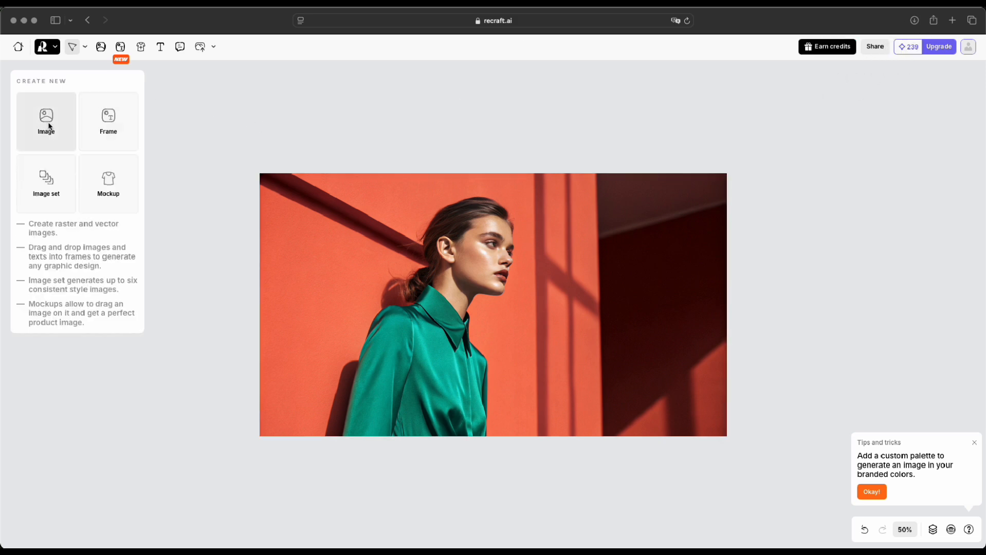
pyautogui.click(409, 220)
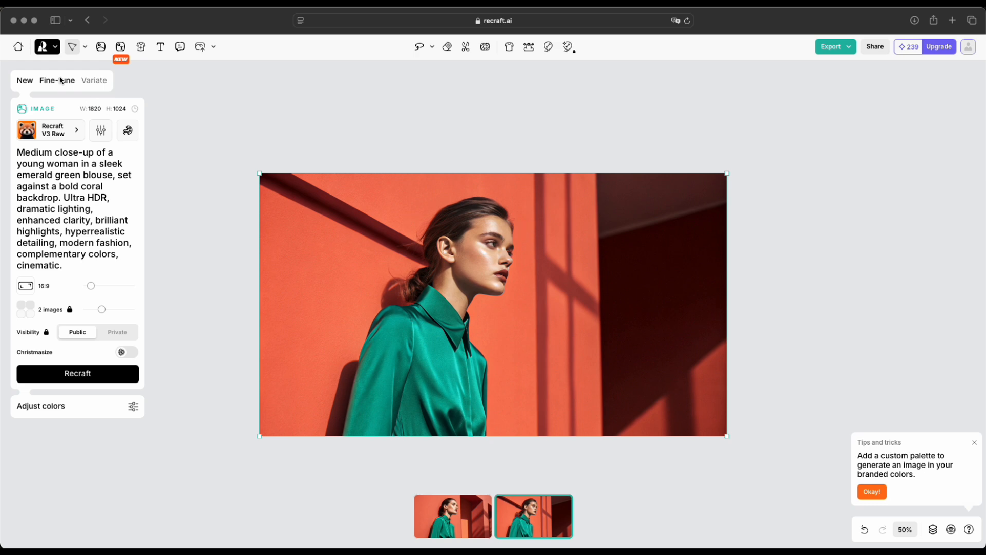
pyautogui.click(96, 66)
pyautogui.click(47, 119)
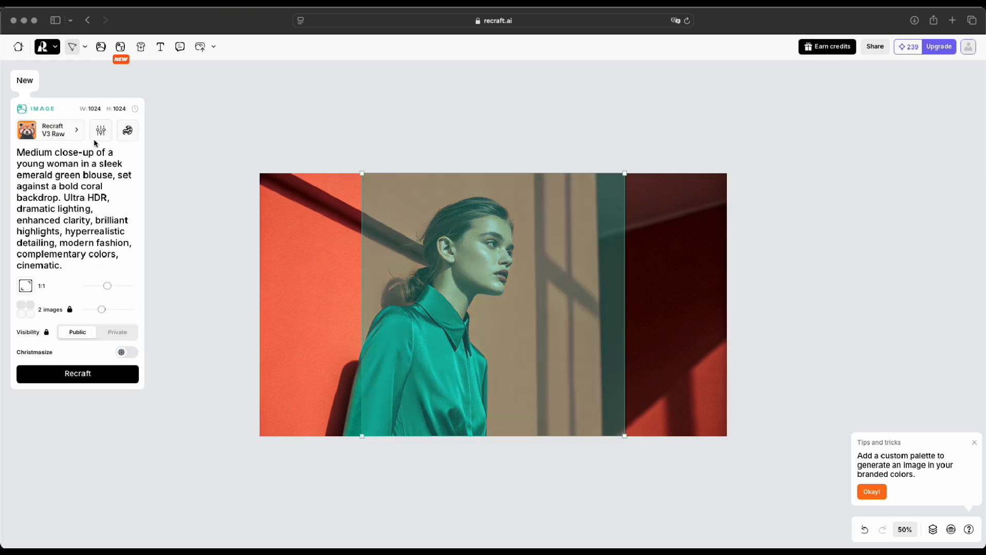
pyautogui.moveTo(478, 261); pyautogui.dragTo(786, 255)
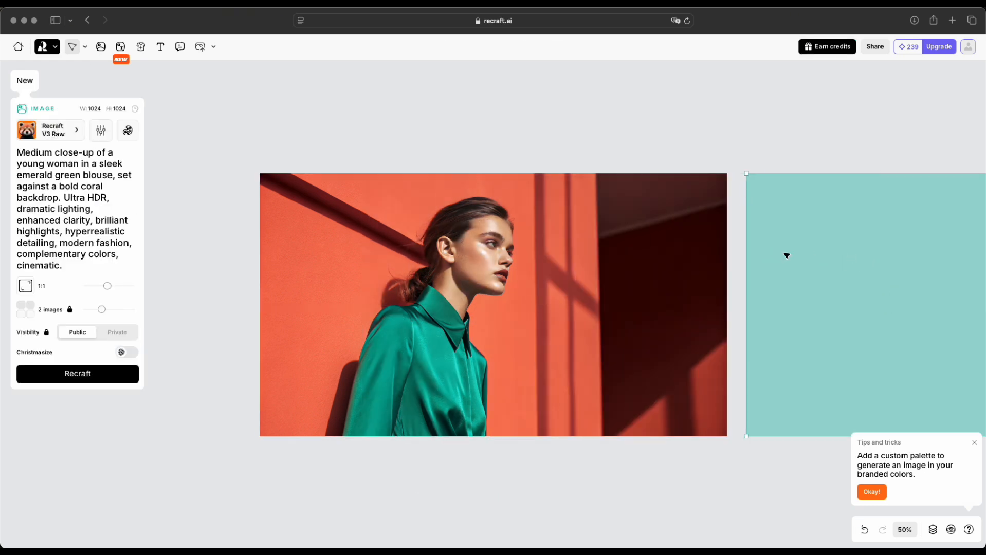
pyautogui.scroll(-5, 784, 258)
pyautogui.hscroll(5, 767, 182)
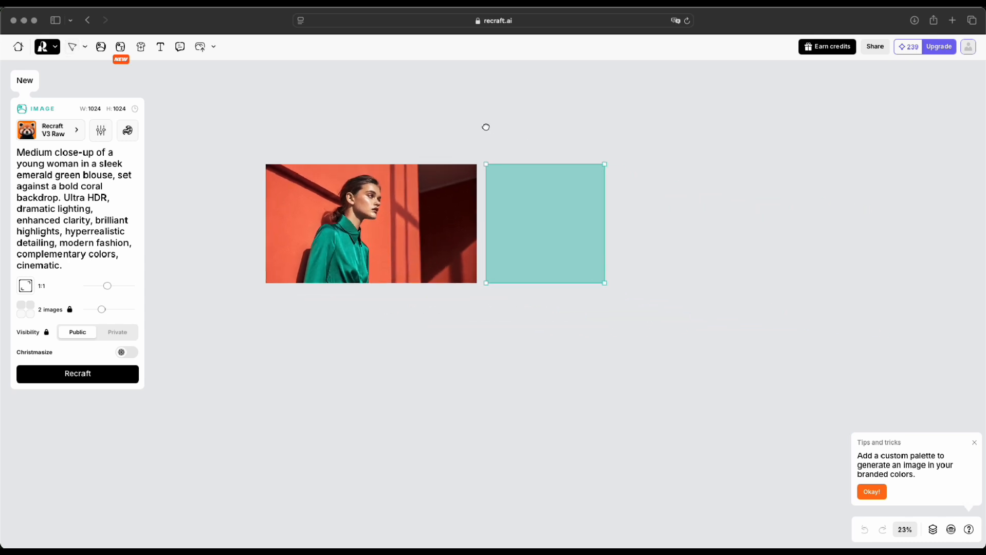
pyautogui.scroll(5, 549, 197)
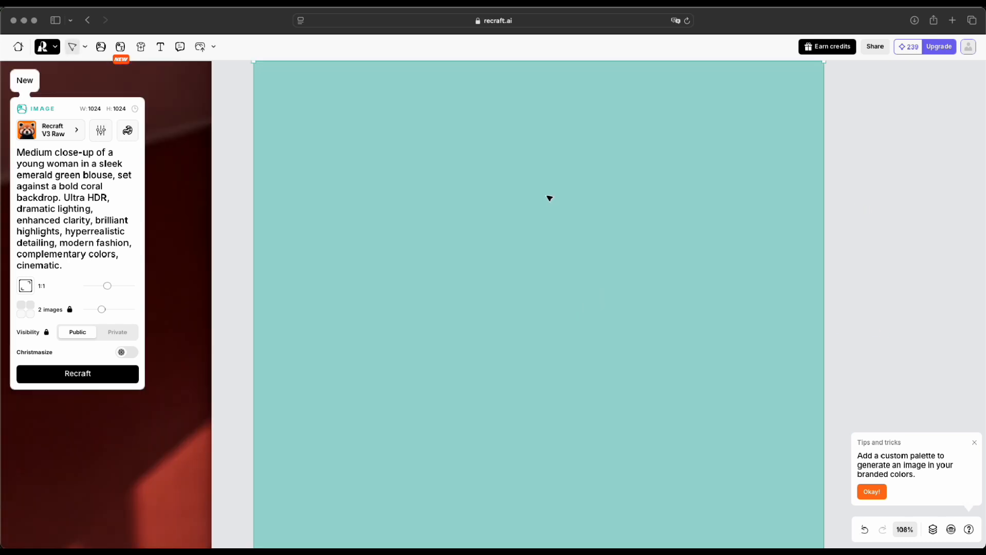
pyautogui.scroll(-6, 549, 197)
pyautogui.scroll(2, 549, 198)
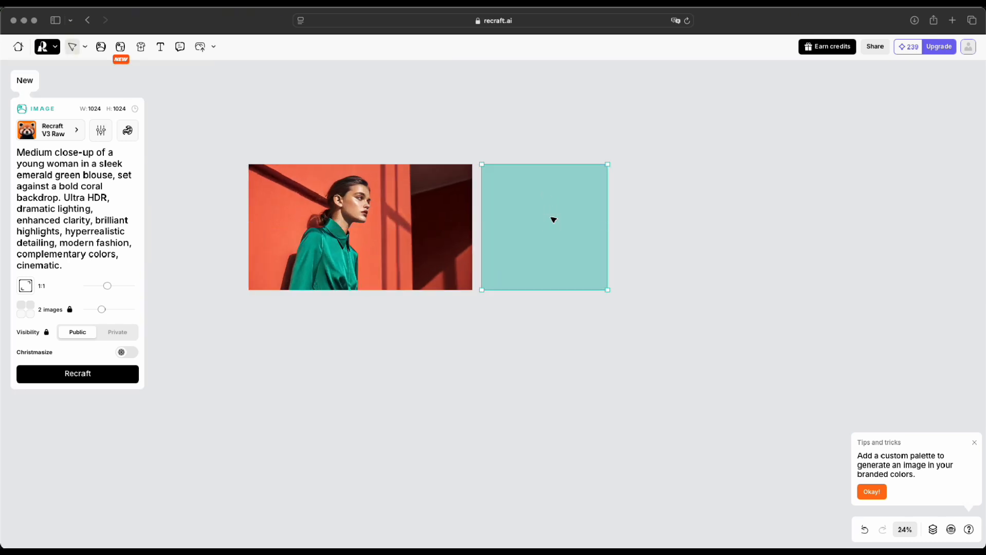
# Make the new frame 16:9 landscape and shift it clear of the portrait.
pyautogui.moveTo(106, 287); pyautogui.dragTo(91, 286)
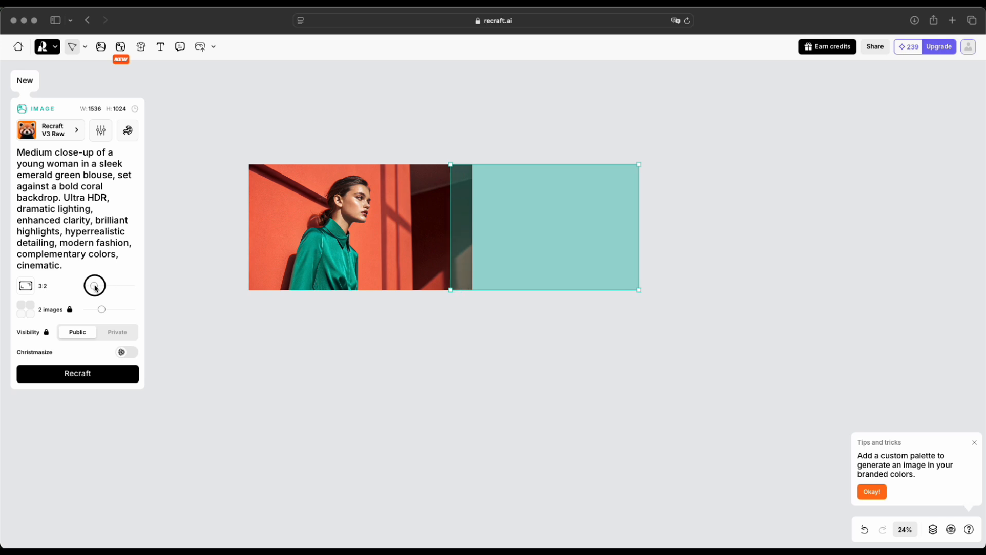
pyautogui.moveTo(479, 236); pyautogui.dragTo(531, 237)
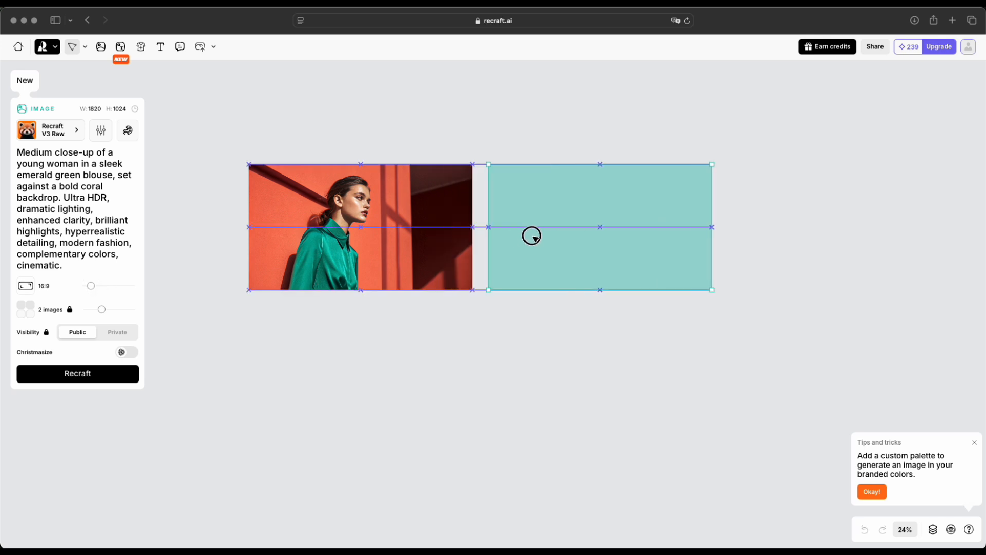
pyautogui.click(801, 230)
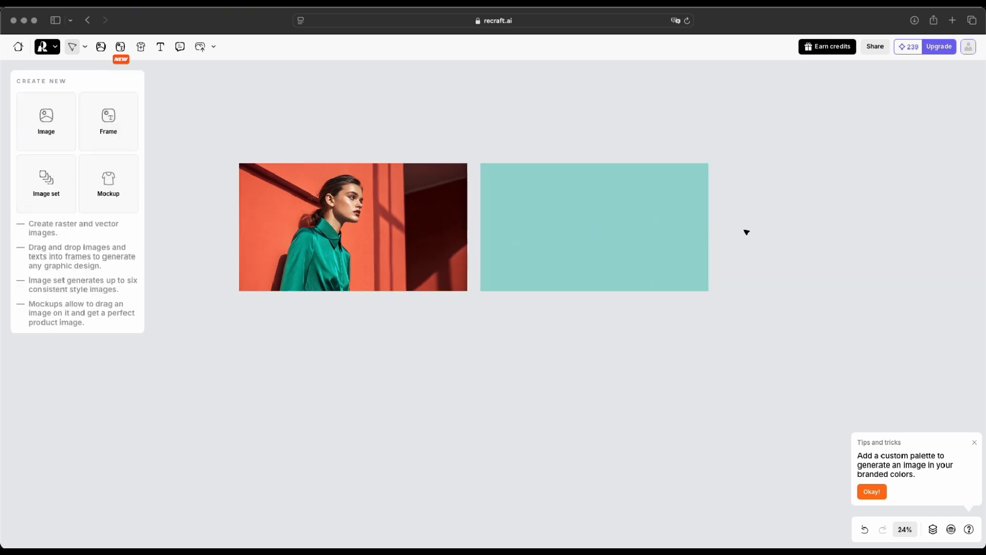
pyautogui.scroll(3, 746, 233)
# Generate a Studio photo style portrait in the right frame and keep the golden-wall variant.
pyautogui.click(624, 216)
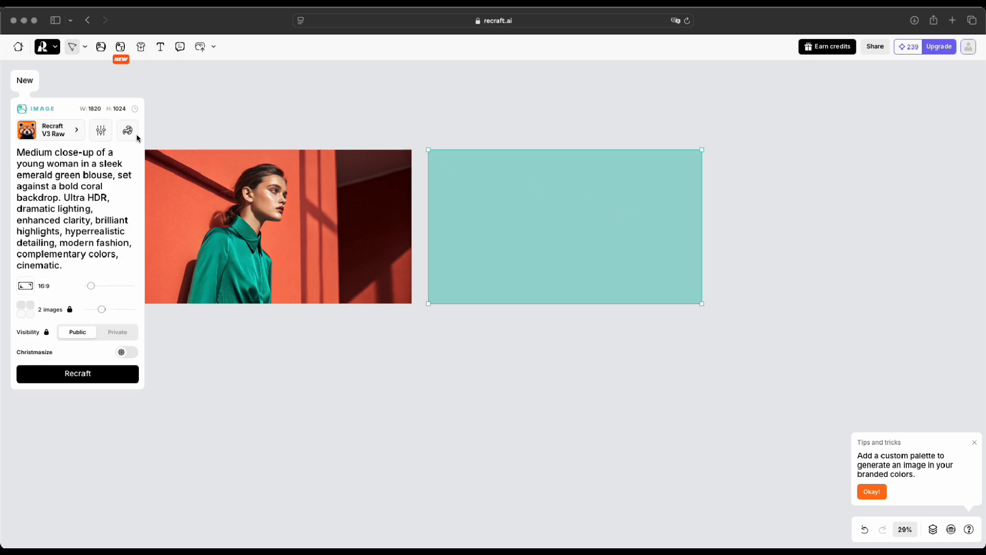
pyautogui.click(46, 129)
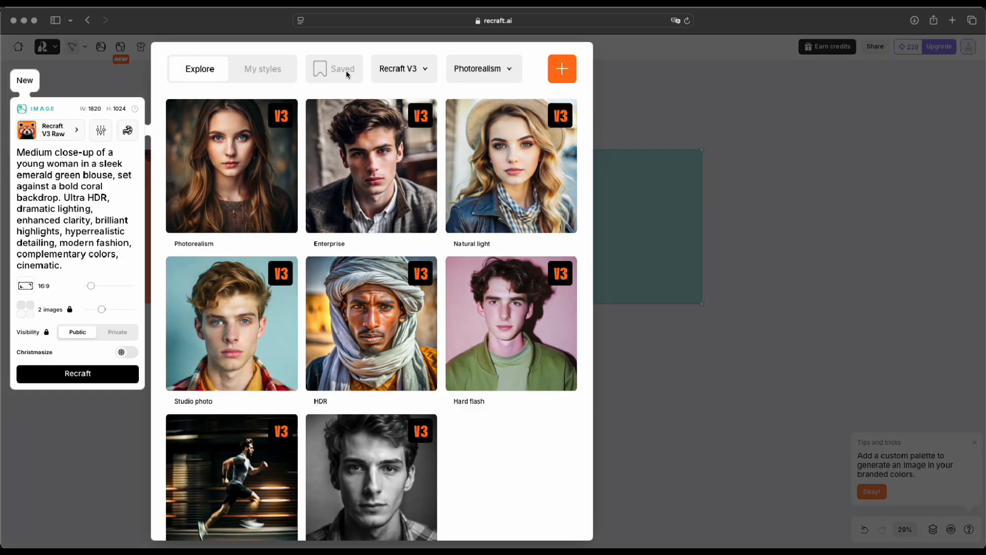
pyautogui.moveTo(231, 323)
pyautogui.click(232, 369)
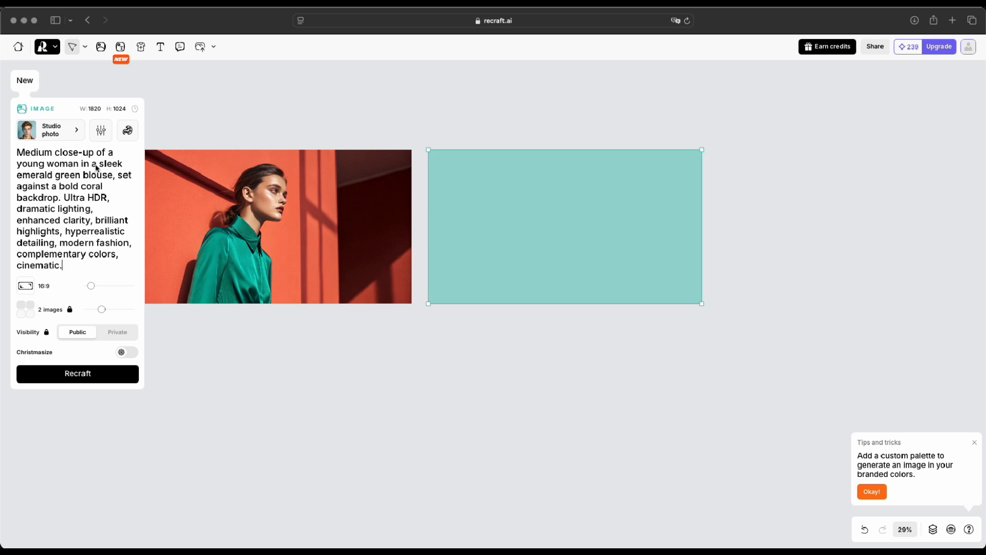
pyautogui.click(78, 373)
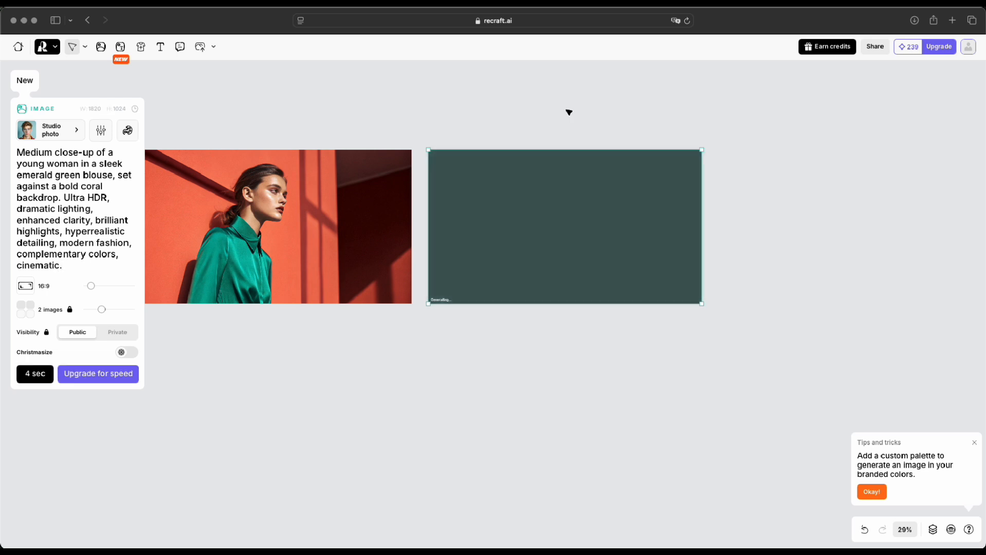
pyautogui.click(561, 514)
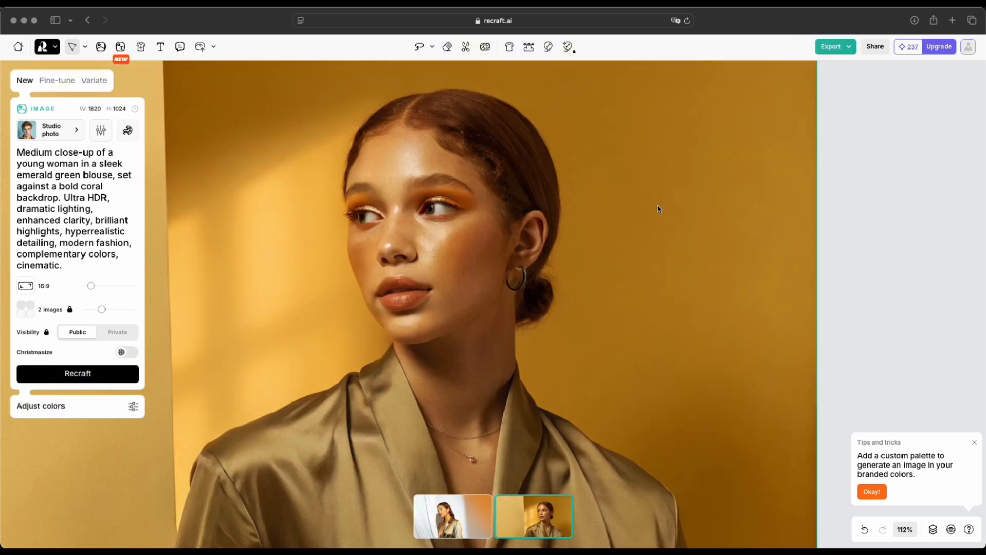
pyautogui.scroll(5, 597, 210)
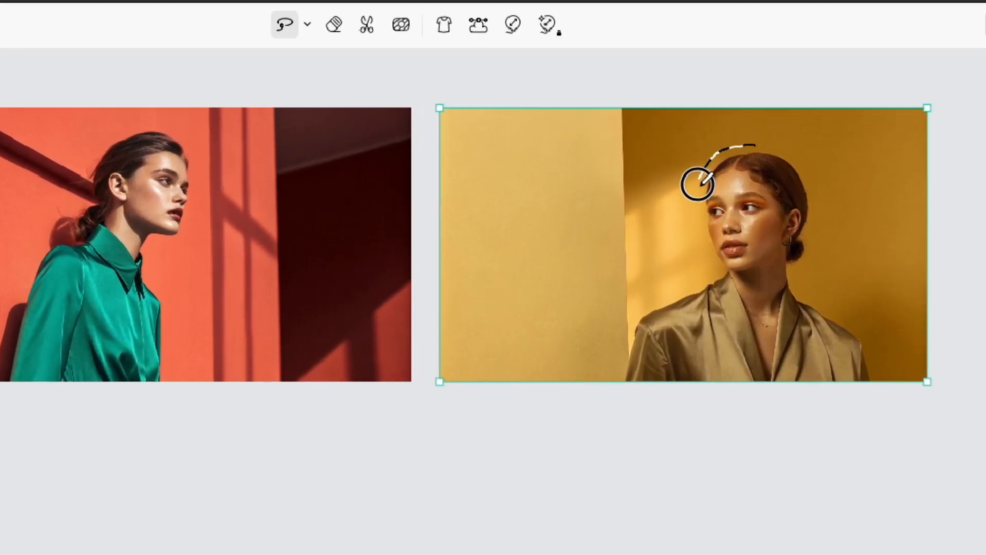
# Lasso the woman's head, regenerate it as 'asian woman' and choose the red-haired variant.
pyautogui.moveTo(682, 116); pyautogui.dragTo(653, 159)
pyautogui.moveTo(699, 224); pyautogui.dragTo(686, 123)
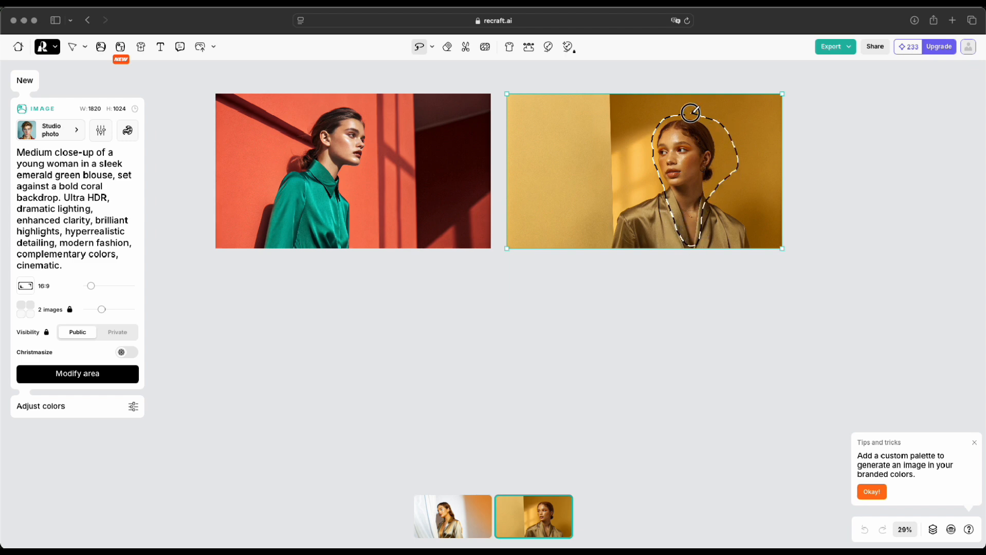
pyautogui.tripleClick(23, 178)
pyautogui.write('asian')
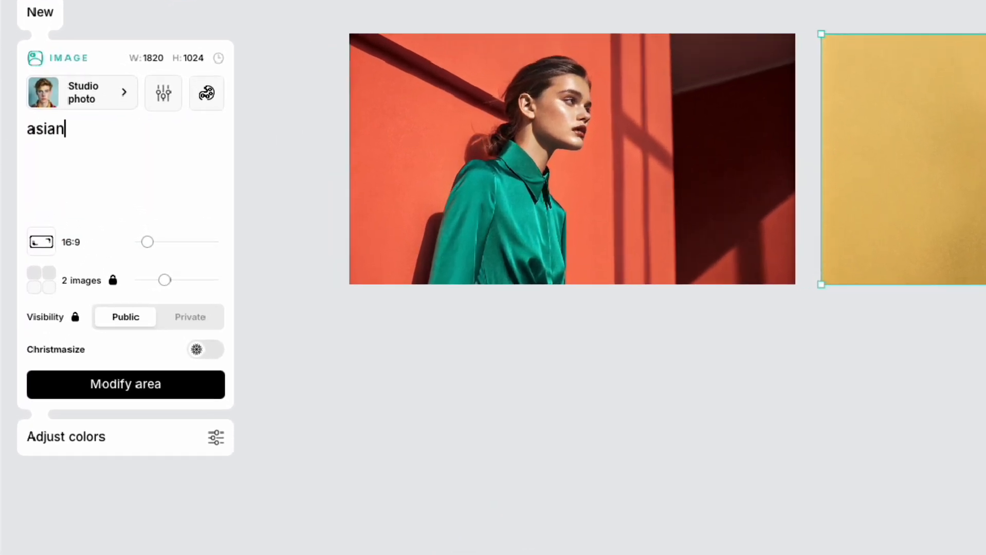
pyautogui.write(' woman')
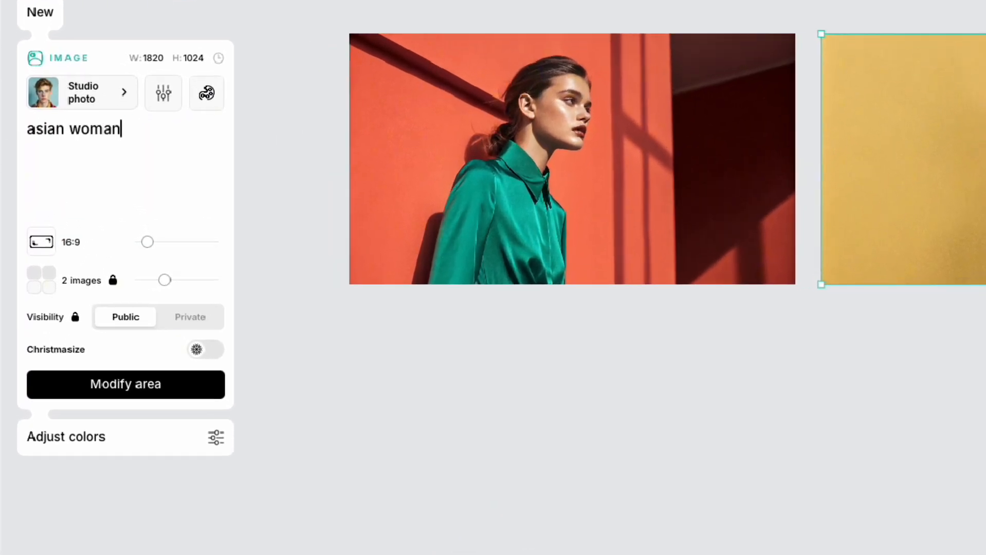
pyautogui.click(125, 384)
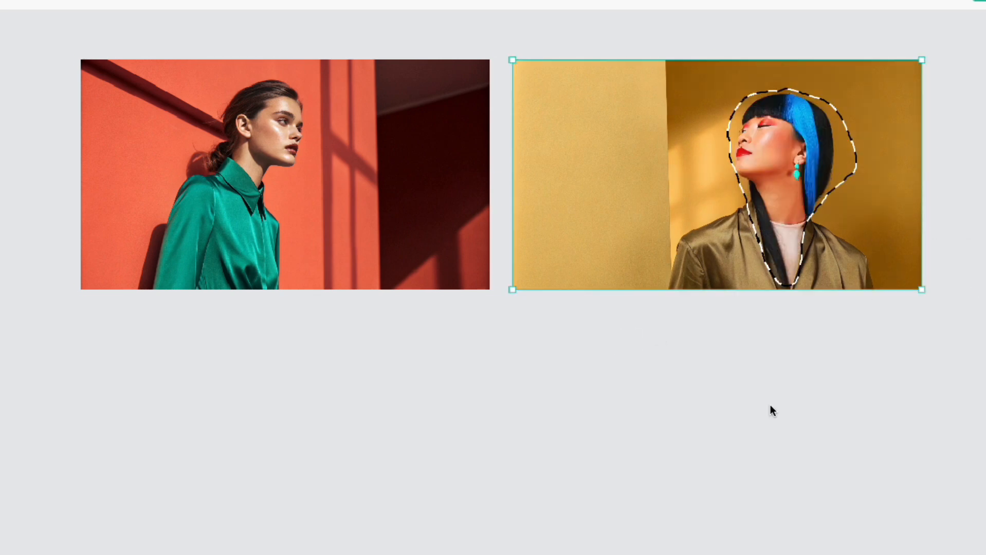
pyautogui.click(912, 335)
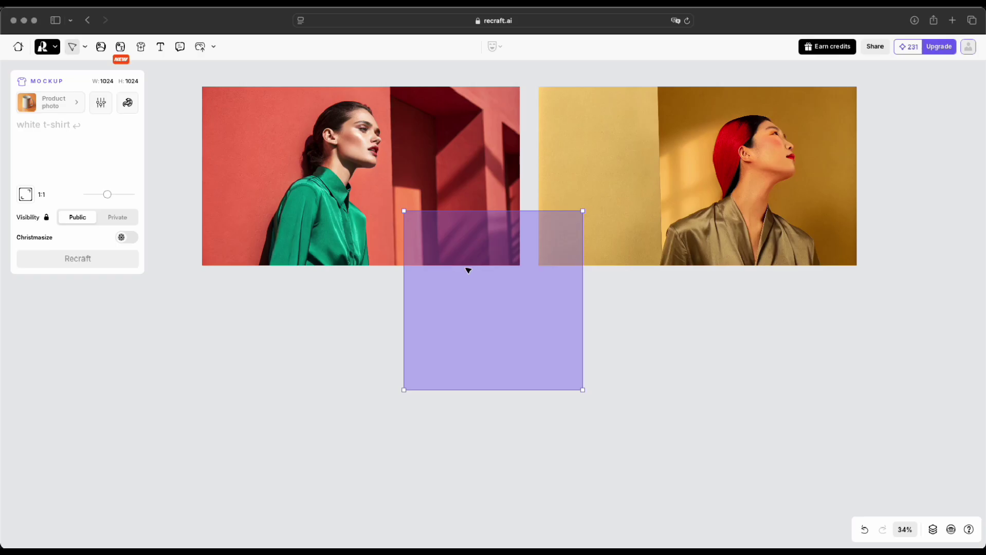
# Place a 16:9 mockup frame under the coral portrait and generate a 'white t-shirt' mockup.
pyautogui.moveTo(467, 269); pyautogui.dragTo(253, 357)
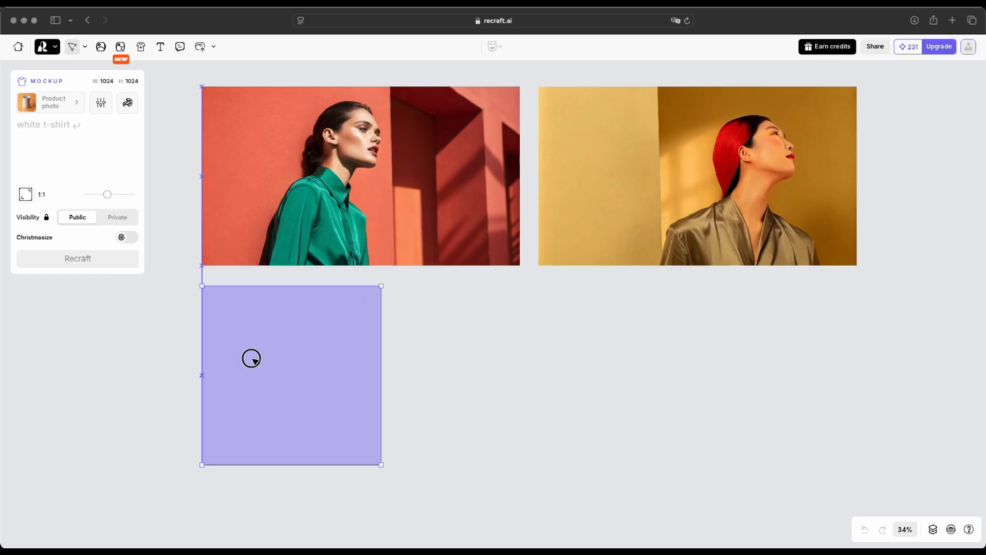
pyautogui.moveTo(106, 196); pyautogui.dragTo(90, 194)
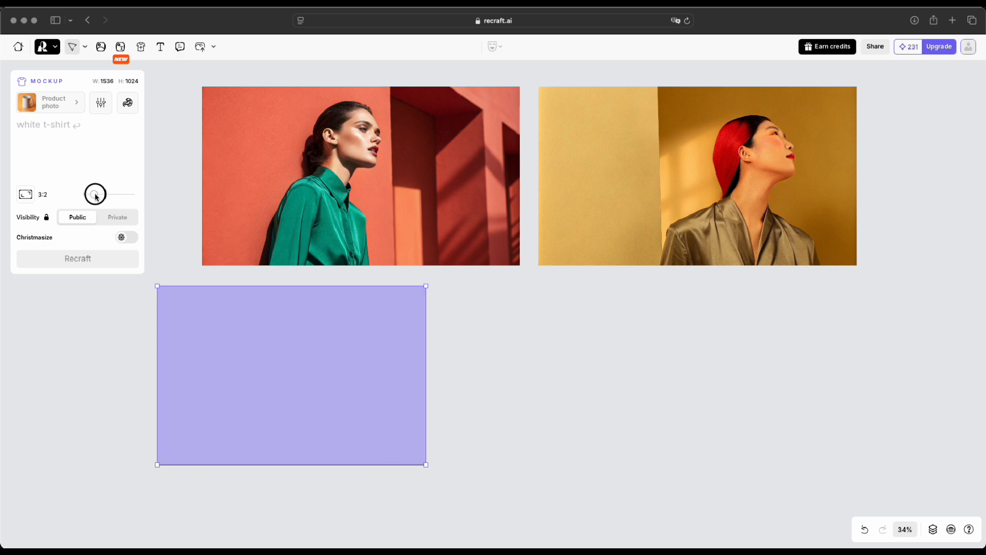
pyautogui.moveTo(302, 318); pyautogui.dragTo(368, 317)
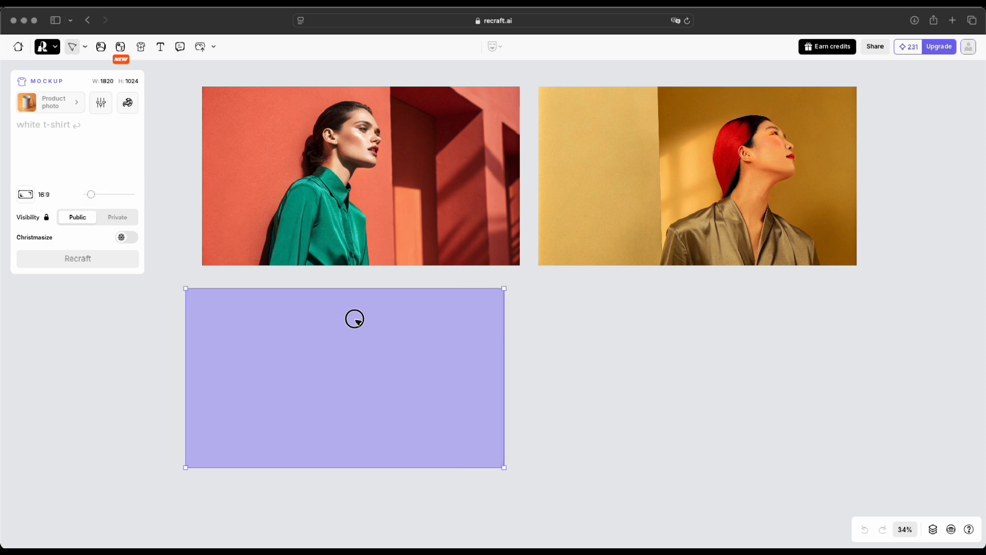
pyautogui.click(54, 129)
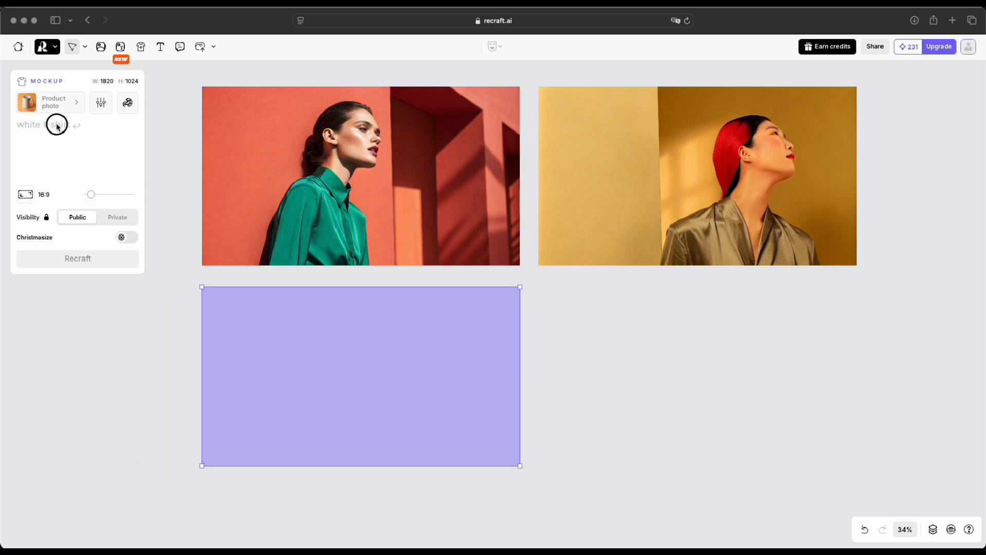
pyautogui.write('white')
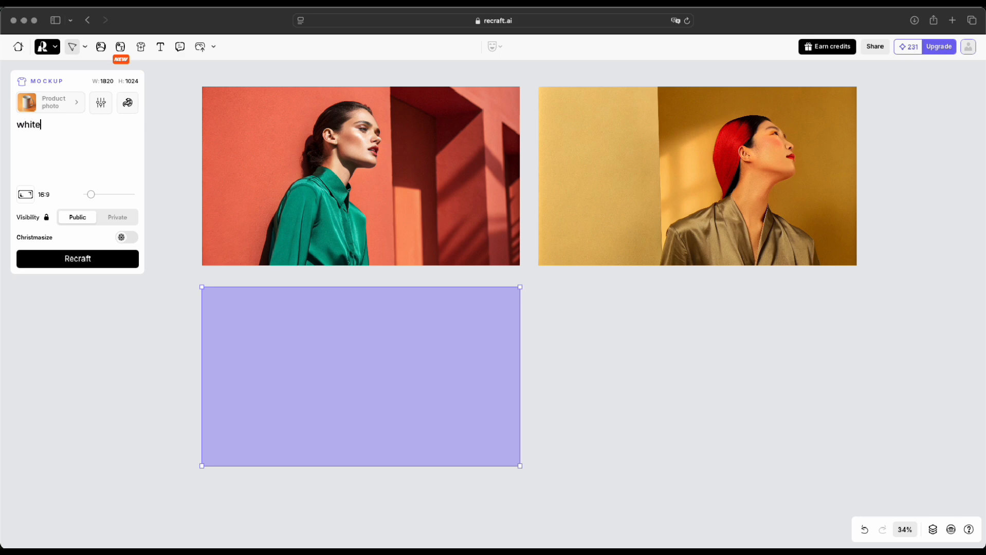
pyautogui.write(' t-shirt')
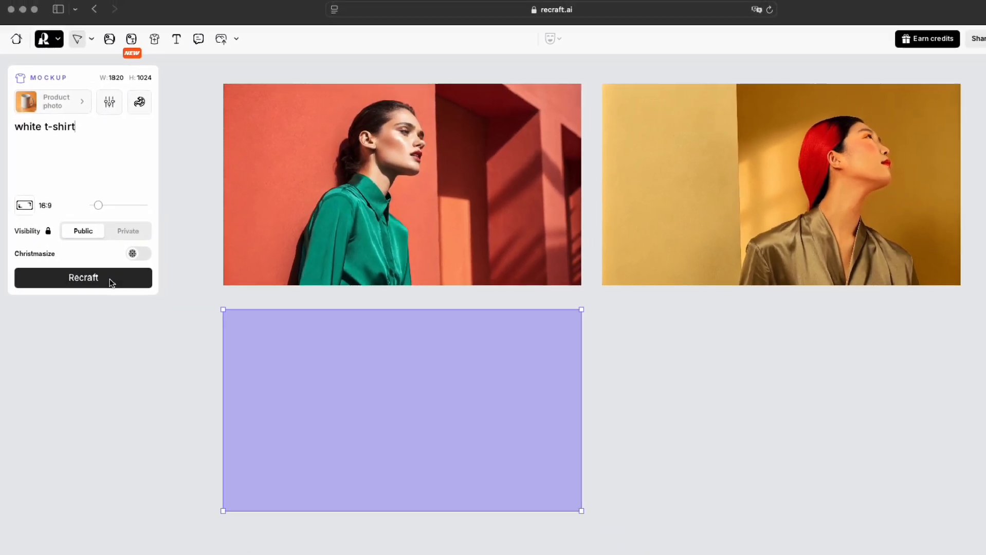
pyautogui.click(90, 289)
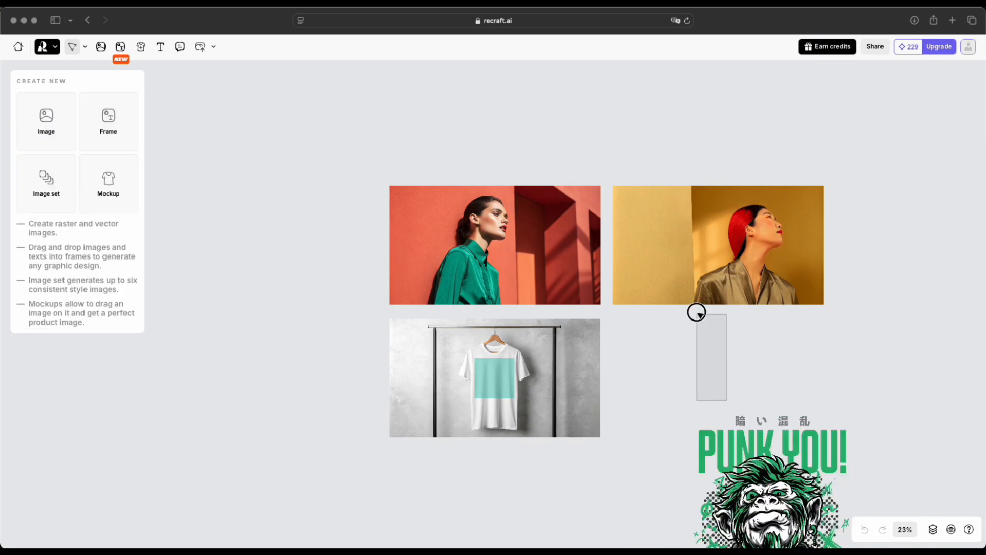
# Resize the Punk You! monkey graphic and position it on the t-shirt front.
pyautogui.moveTo(804, 187)
pyautogui.mouseDown()
pyautogui.moveTo(679, 386)
pyautogui.moveTo(494, 381)
pyautogui.mouseUp()
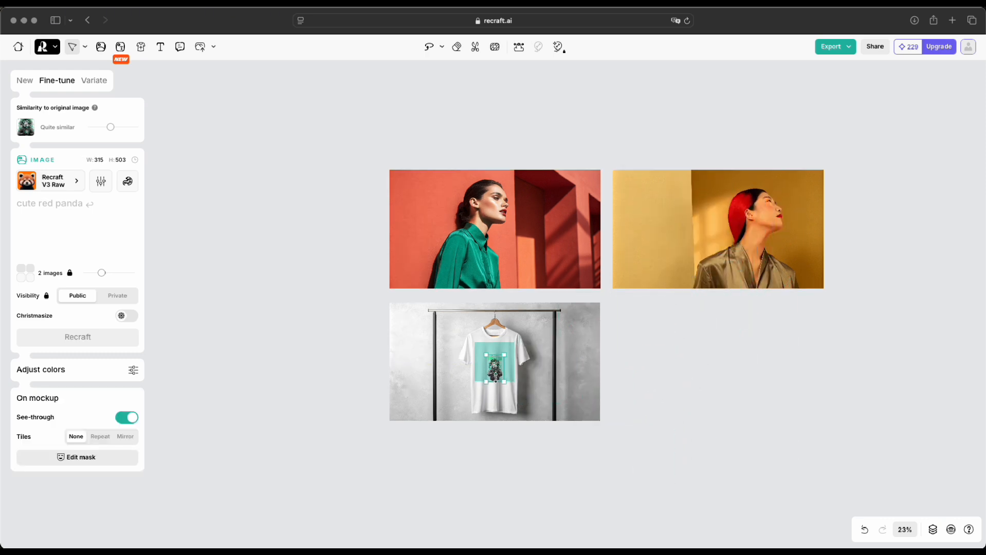
pyautogui.scroll(5, 495, 381)
pyautogui.moveTo(531, 284); pyautogui.dragTo(585, 193)
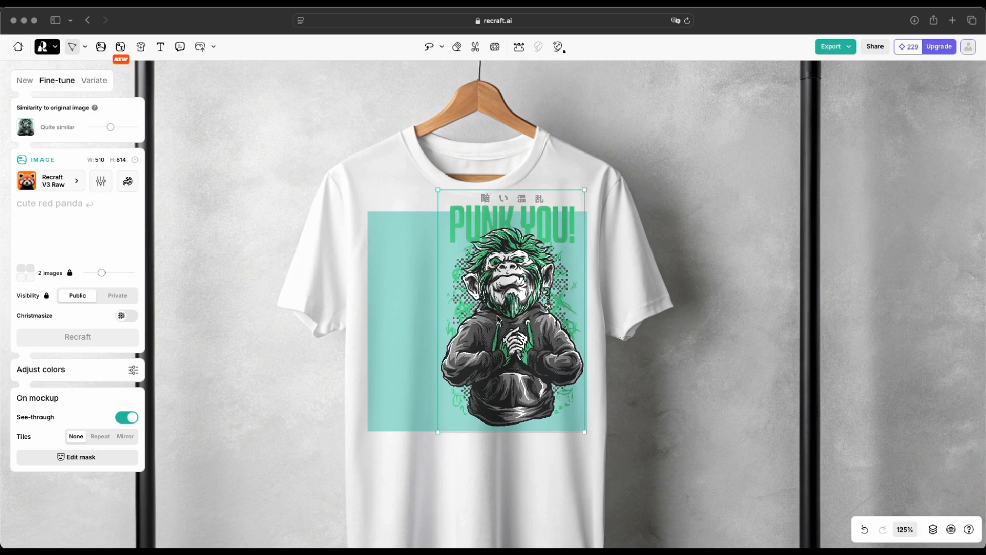
pyautogui.moveTo(493, 331); pyautogui.dragTo(472, 348)
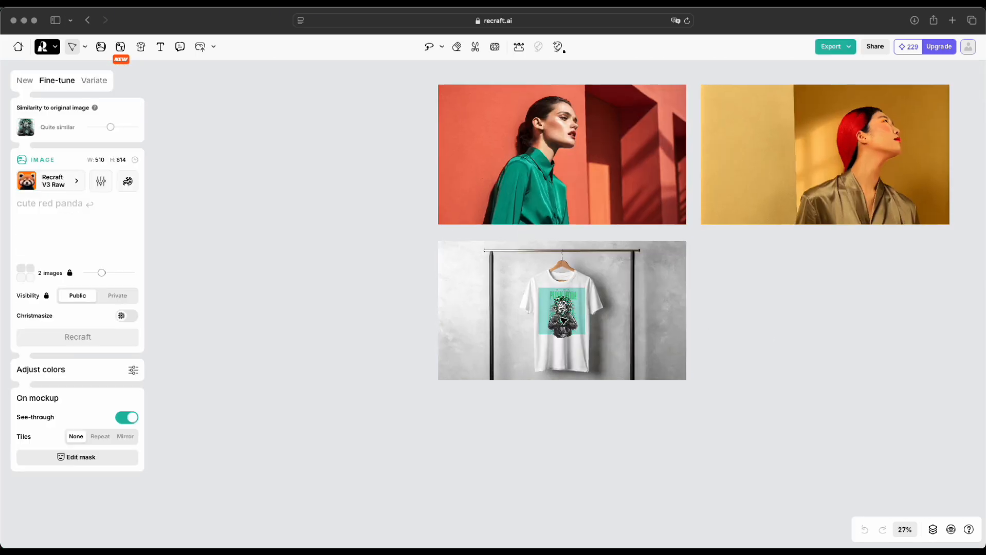
pyautogui.click(573, 320)
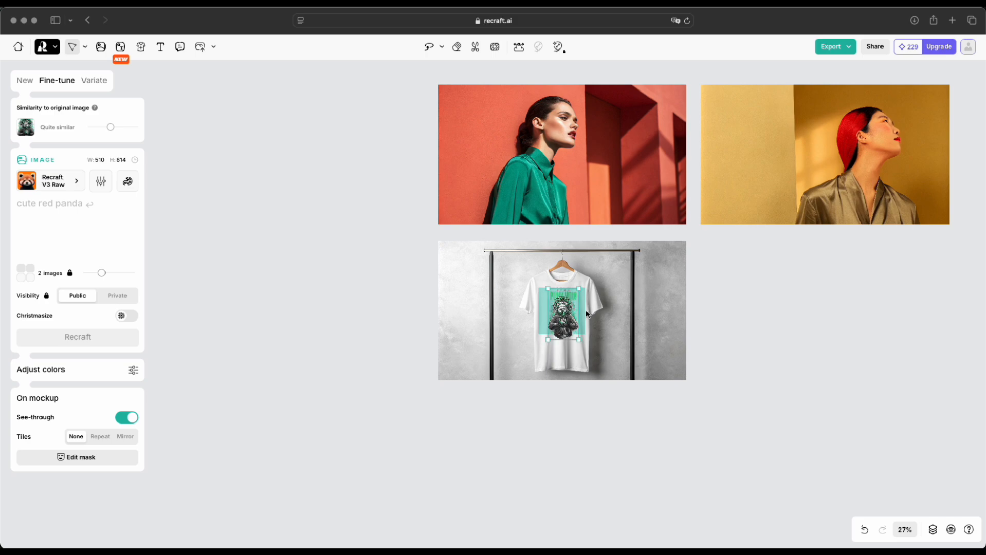
pyautogui.scroll(8, 585, 313)
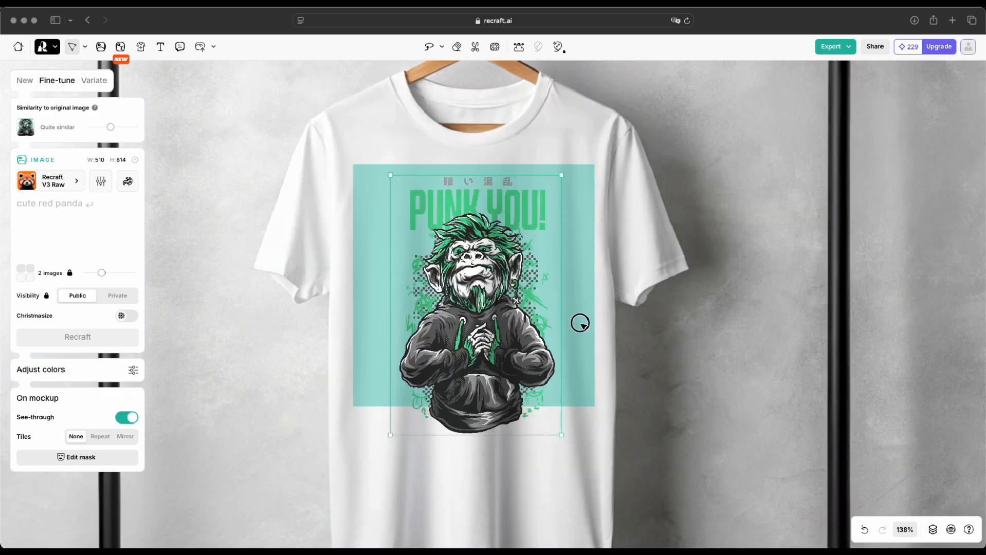
# Delete the mint background square behind the design and nudge the monkey into place.
pyautogui.click(579, 324)
pyautogui.click(515, 328)
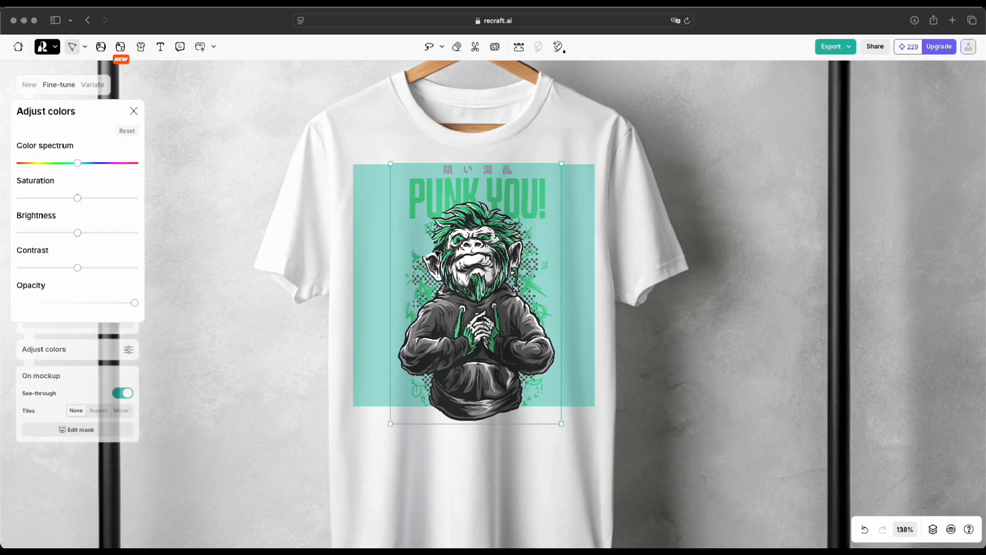
pyautogui.click(586, 305)
pyautogui.press('Delete')
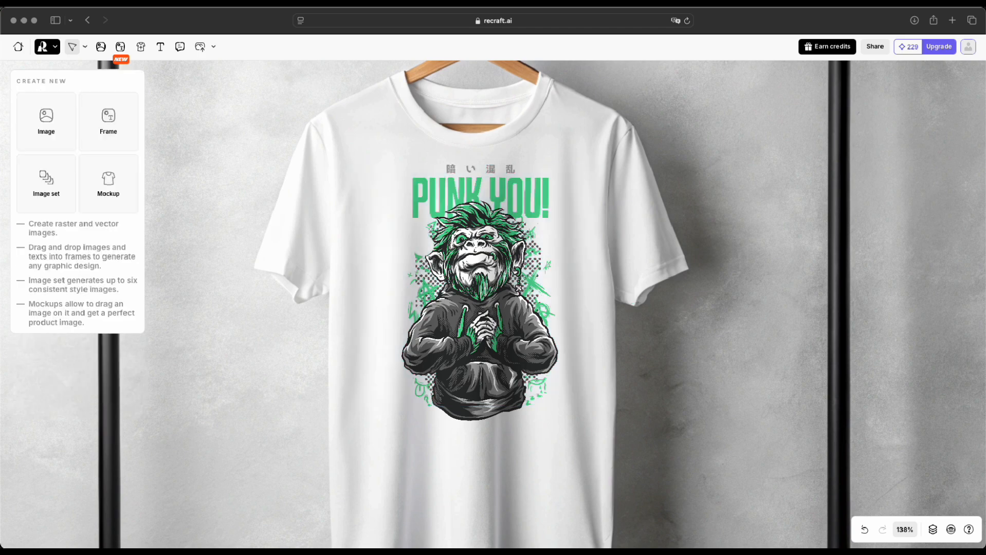
pyautogui.click(521, 328)
pyautogui.moveTo(521, 329)
pyautogui.mouseDown()
pyautogui.moveTo(518, 320)
pyautogui.moveTo(514, 338)
pyautogui.mouseUp()
# Select the t-shirt mockup, then clear the canvas selection.
pyautogui.click(594, 351)
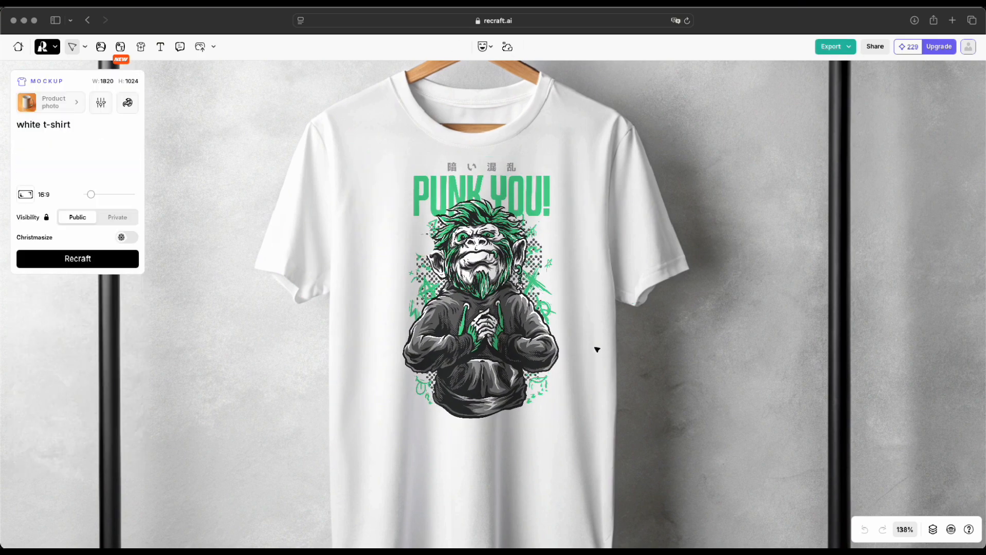
pyautogui.scroll(-5, 594, 351)
pyautogui.click(801, 347)
pyautogui.click(572, 349)
pyautogui.click(837, 360)
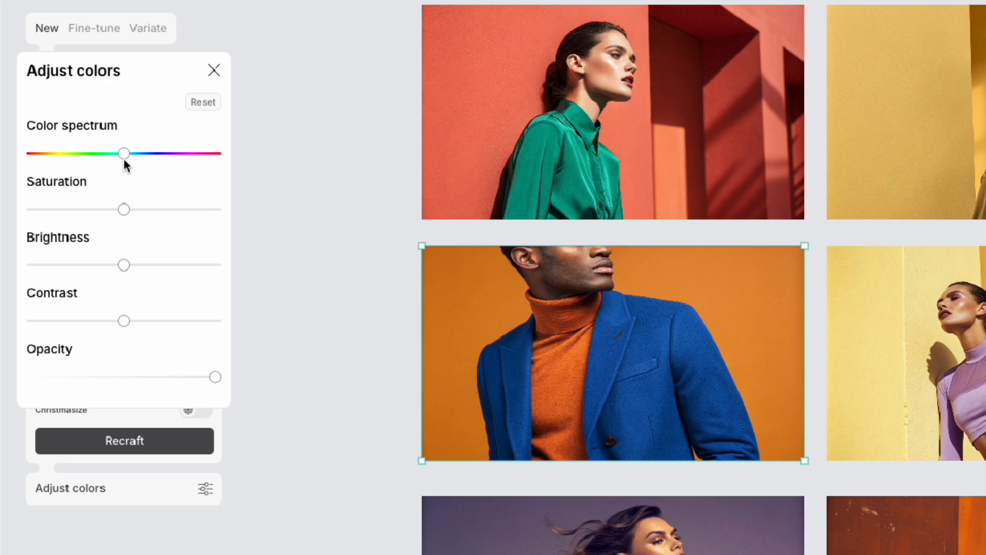
pyautogui.moveTo(124, 154)
pyautogui.mouseDown()
pyautogui.moveTo(113, 157)
pyautogui.moveTo(203, 162)
pyautogui.moveTo(54, 153)
pyautogui.moveTo(120, 156)
pyautogui.mouseUp()
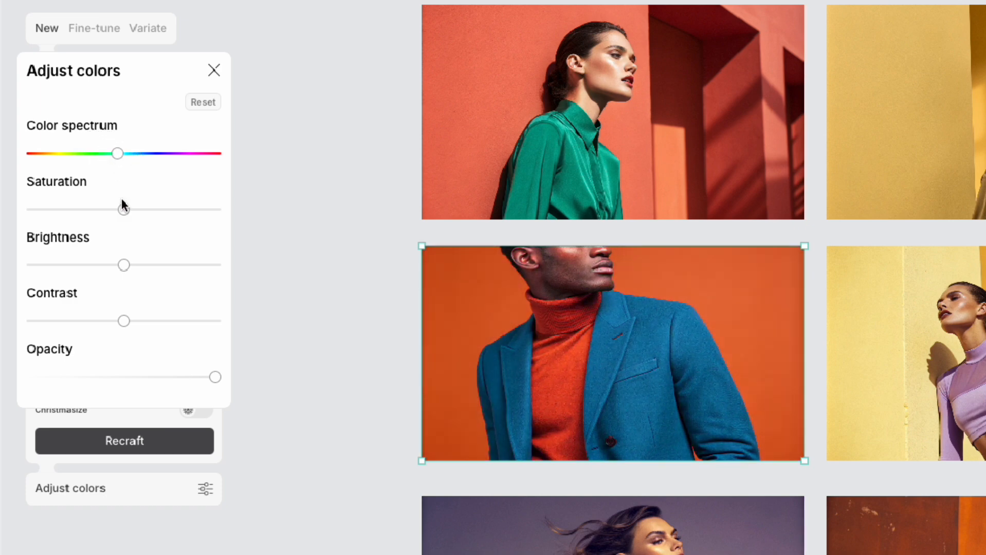
pyautogui.moveTo(123, 208)
pyautogui.mouseDown()
pyautogui.moveTo(92, 207)
pyautogui.moveTo(115, 207)
pyautogui.moveTo(102, 208)
pyautogui.mouseUp()
pyautogui.moveTo(121, 261)
pyautogui.mouseDown()
pyautogui.moveTo(192, 263)
pyautogui.moveTo(51, 255)
pyautogui.moveTo(127, 263)
pyautogui.mouseUp()
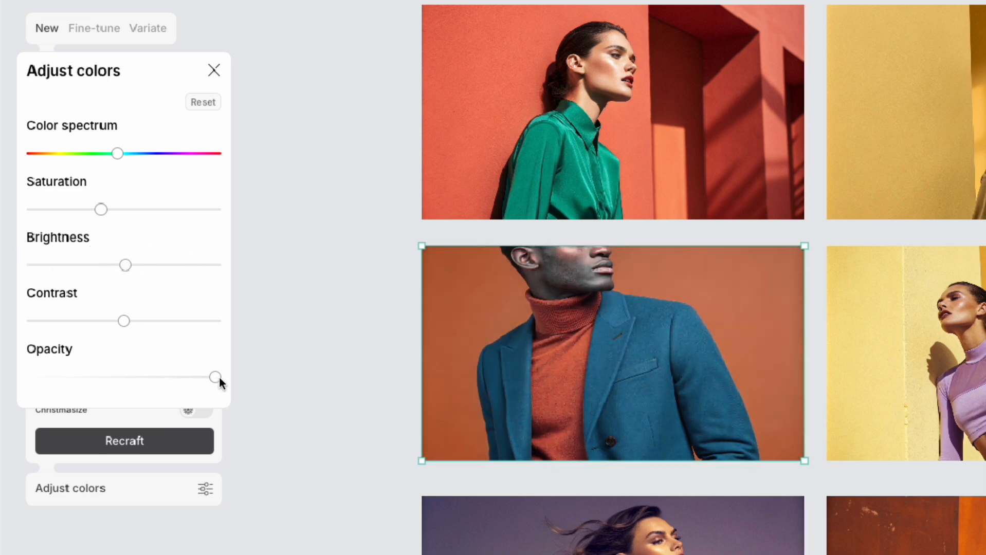
pyautogui.moveTo(215, 377)
pyautogui.mouseDown()
pyautogui.moveTo(142, 368)
pyautogui.moveTo(224, 379)
pyautogui.mouseUp()
pyautogui.moveTo(128, 321); pyautogui.dragTo(127, 297)
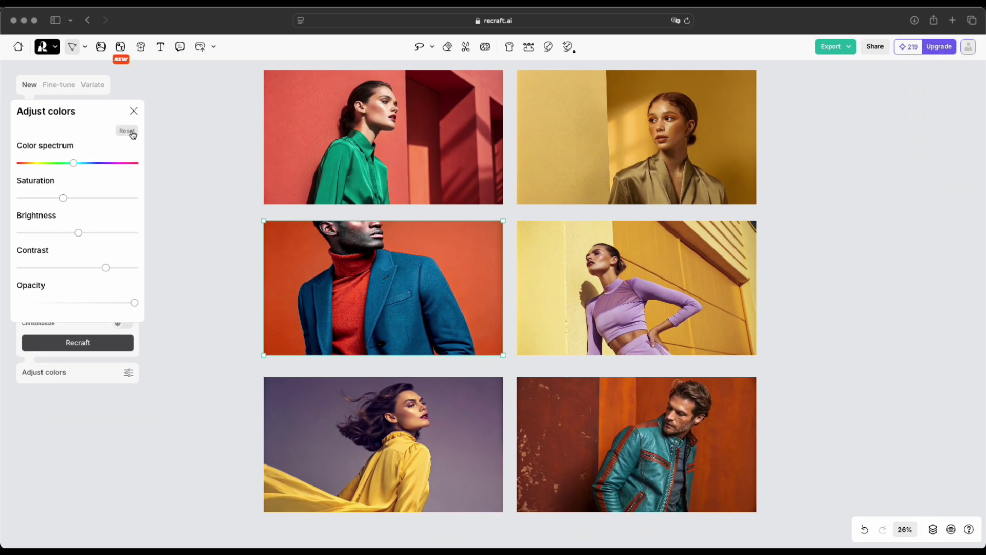
pyautogui.click(130, 132)
pyautogui.click(817, 334)
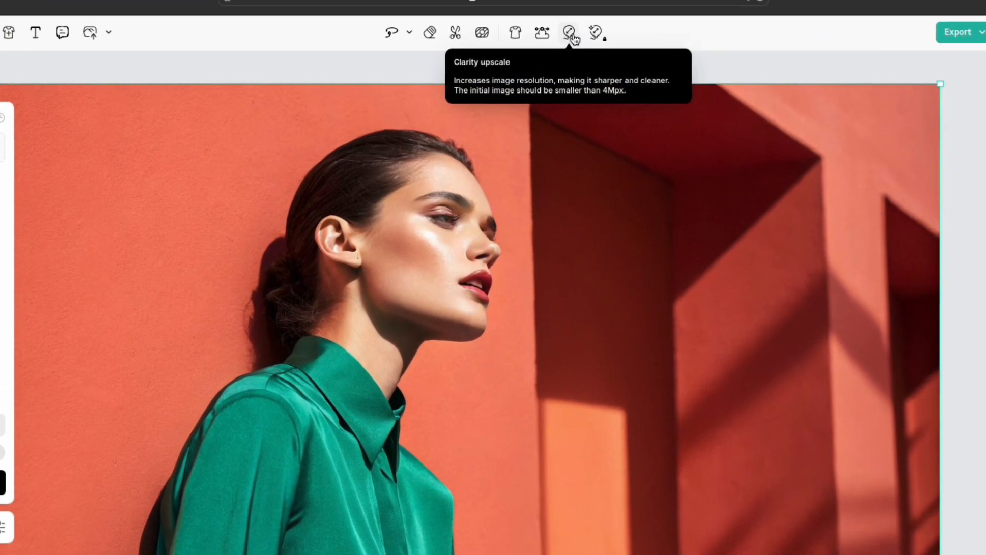
# Run Clarity upscale on the green-blouse coral portrait.
pyautogui.click(563, 37)
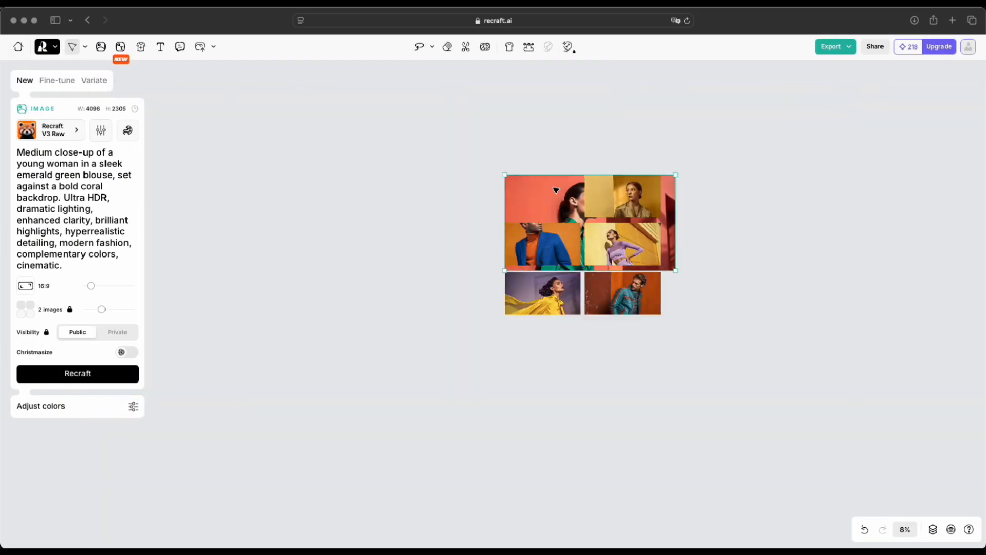
pyautogui.scroll(10, 562, 185)
pyautogui.scroll(-5, 562, 186)
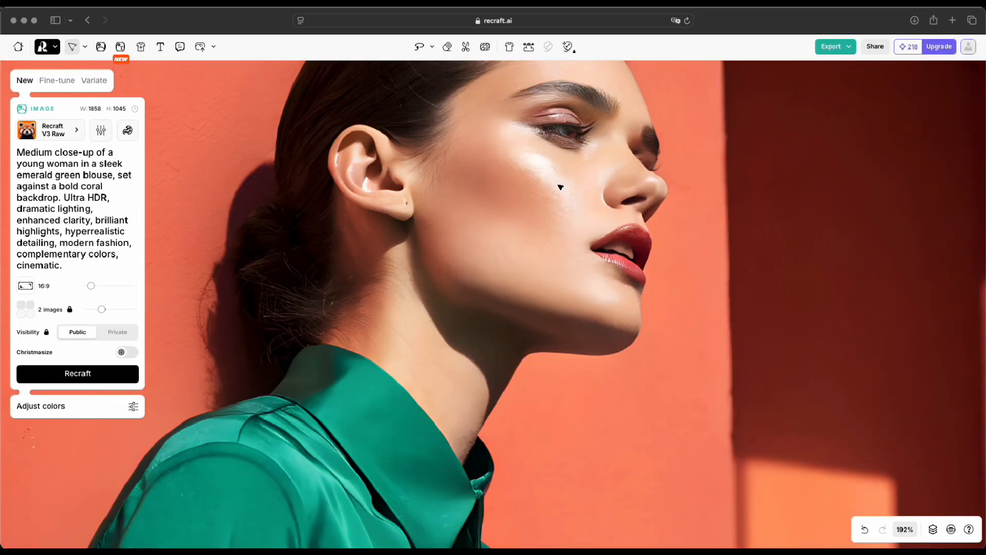
pyautogui.scroll(-3, 562, 185)
pyautogui.scroll(2, 561, 185)
pyautogui.scroll(2, 561, 190)
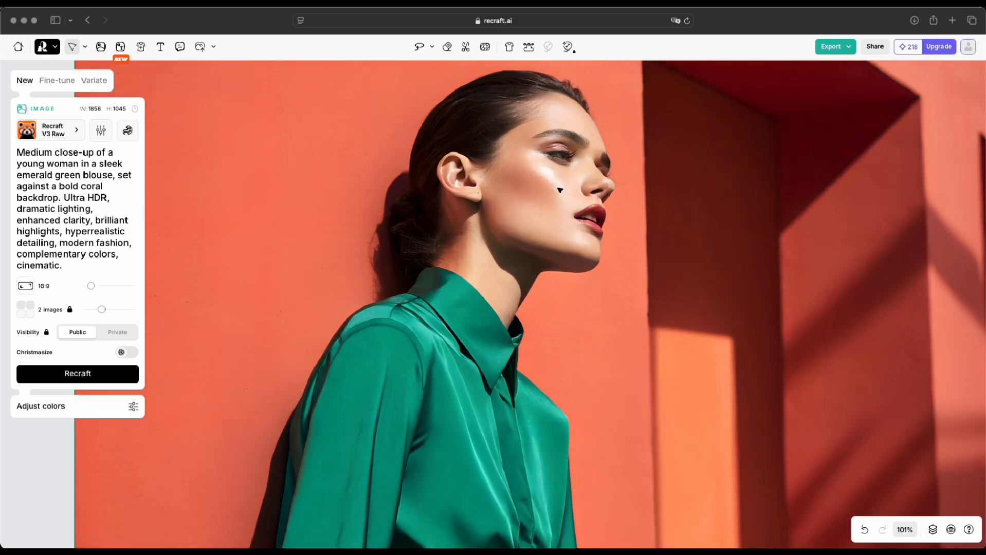
pyautogui.scroll(-4, 561, 189)
pyautogui.scroll(8, 561, 191)
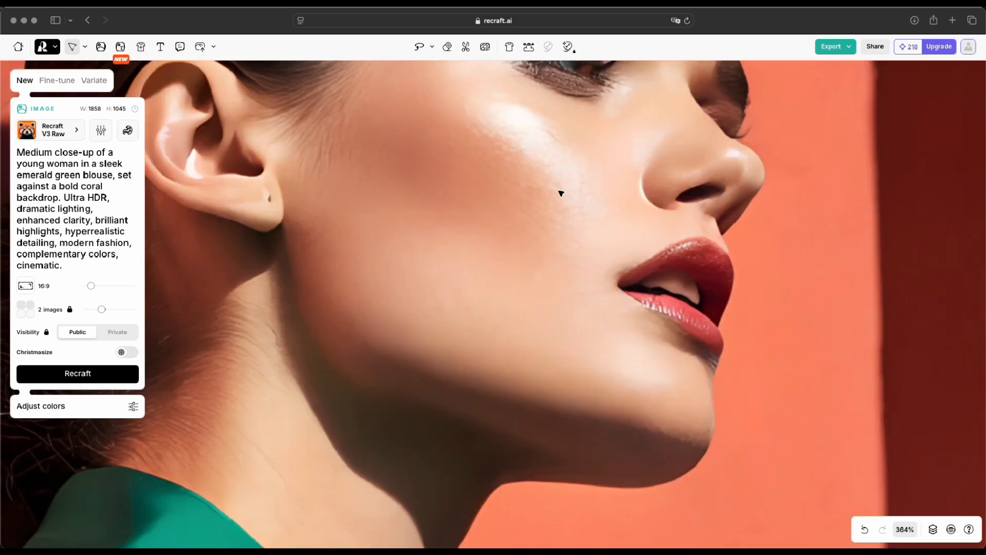
pyautogui.scroll(-4, 561, 193)
pyautogui.scroll(2, 561, 193)
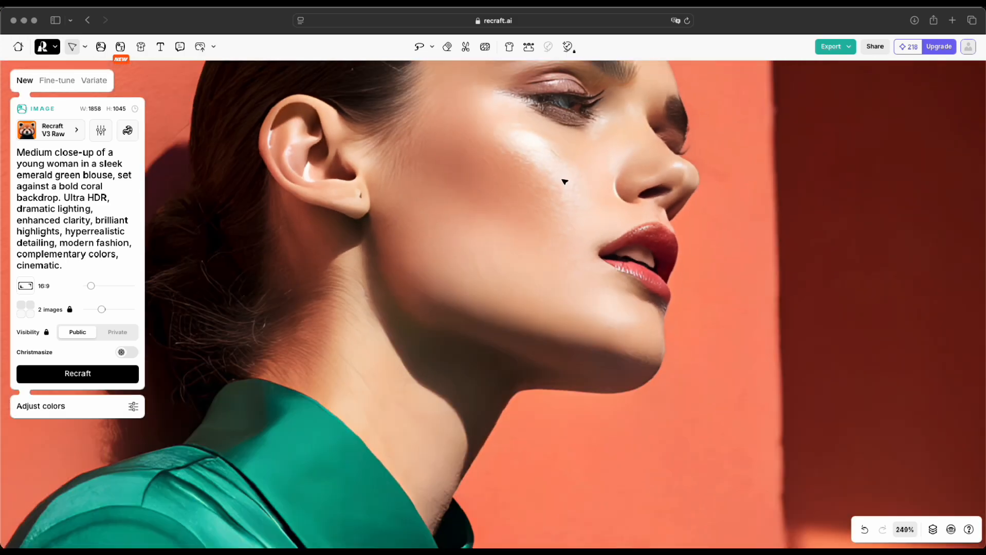
pyautogui.scroll(-1, 564, 182)
pyautogui.scroll(-3, 564, 183)
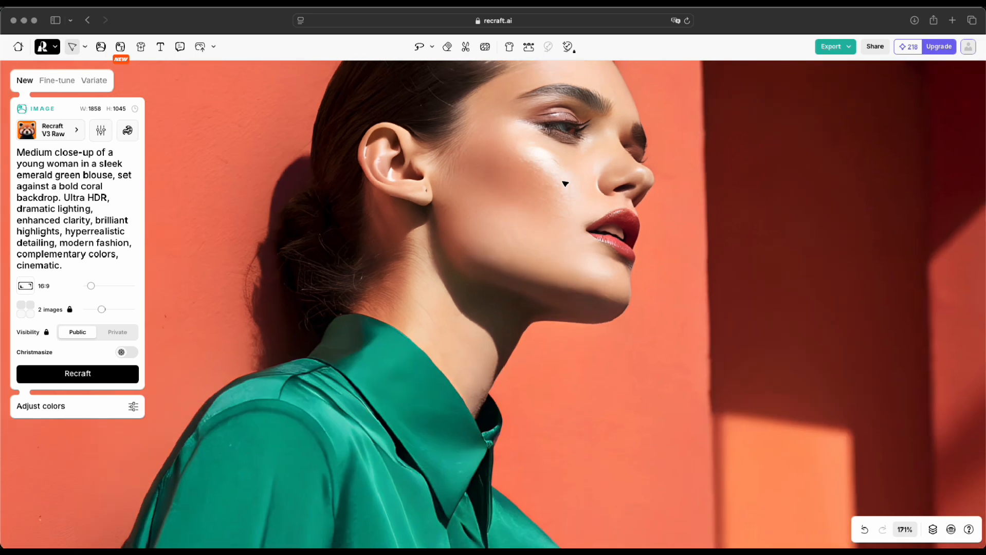
pyautogui.scroll(-3, 565, 183)
pyautogui.scroll(-2, 564, 183)
pyautogui.scroll(-2, 565, 183)
pyautogui.scroll(-2, 565, 184)
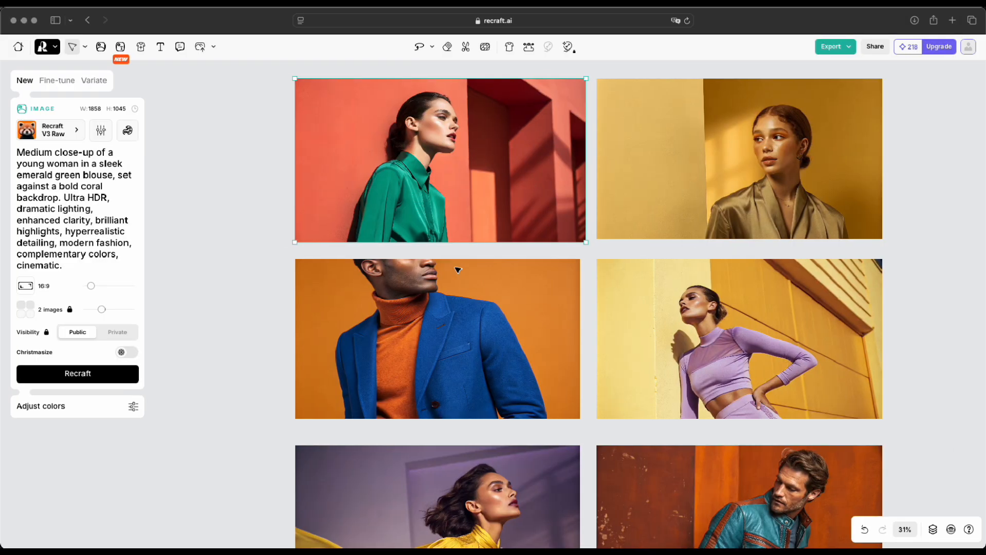
pyautogui.scroll(-5, 737, 158)
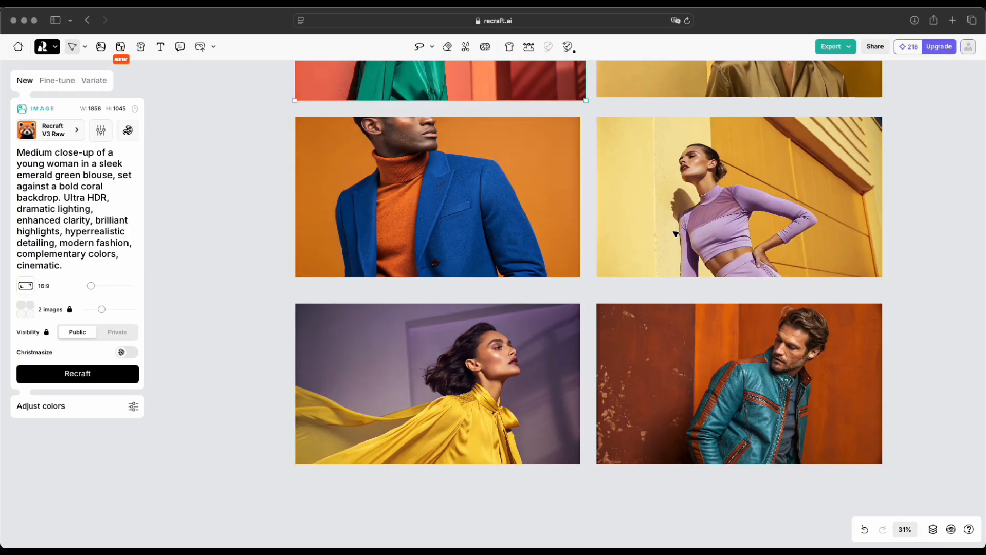
pyautogui.scroll(2, 693, 216)
pyautogui.scroll(2, 675, 233)
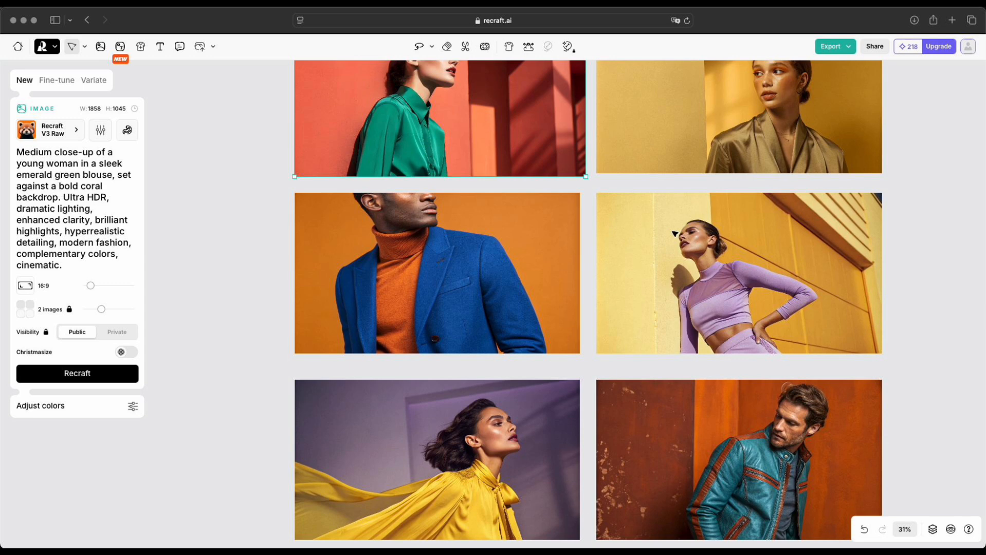